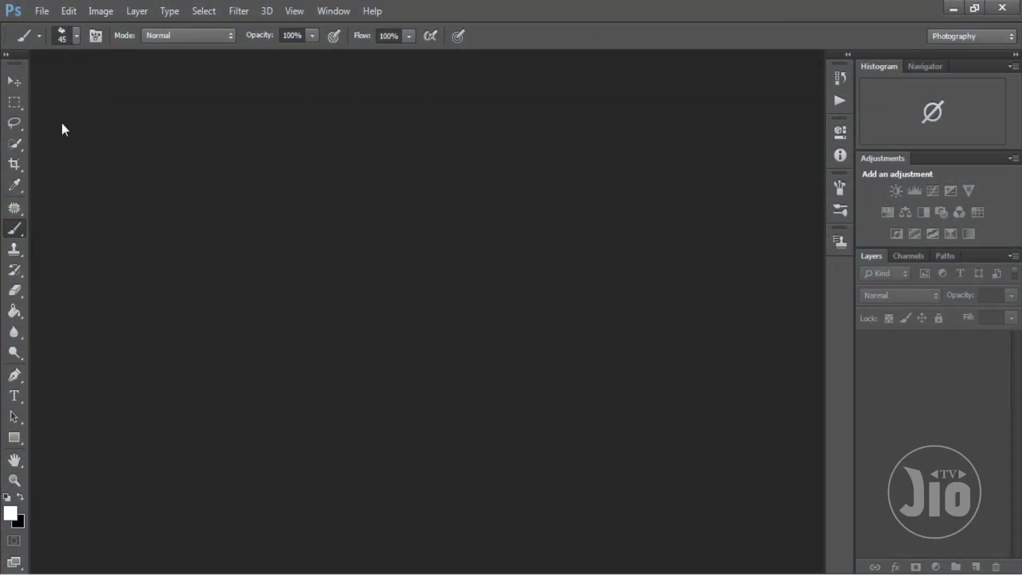
Step: Create a new white 1920×1080 px document at 100 pixels/inch
{"action": "left_click", "coordinate": [13, 83]}
{"action": "left_click", "coordinate": [42, 10]}
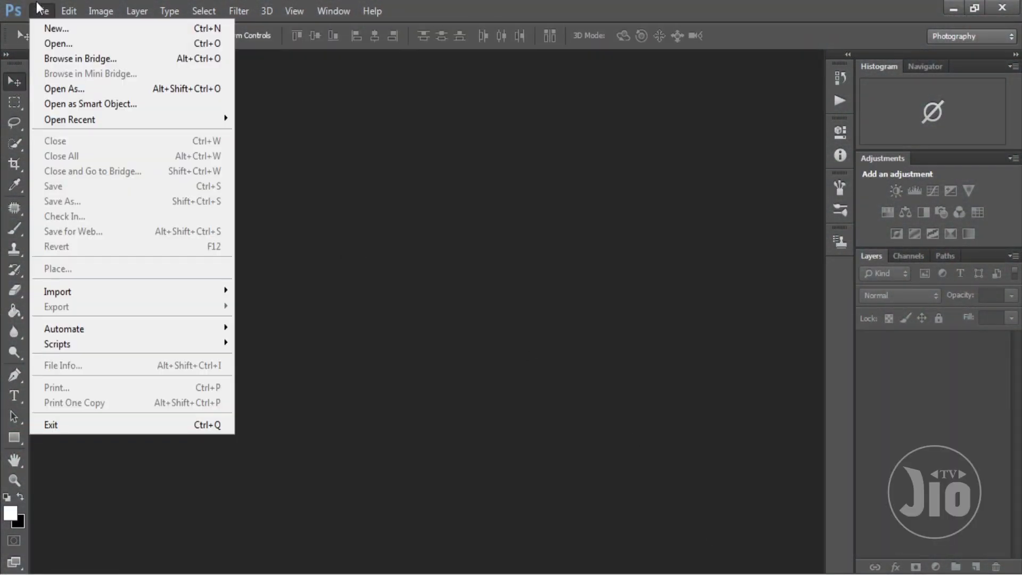
{"action": "key", "text": "ctrl+n"}
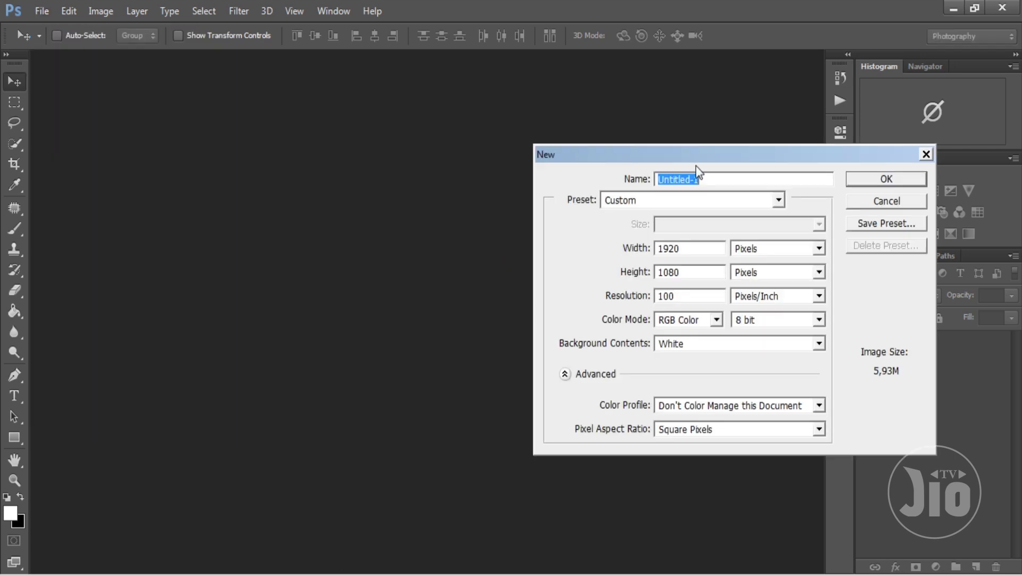
{"action": "left_click_drag", "start_coordinate": [696, 165], "coordinate": [468, 154]}
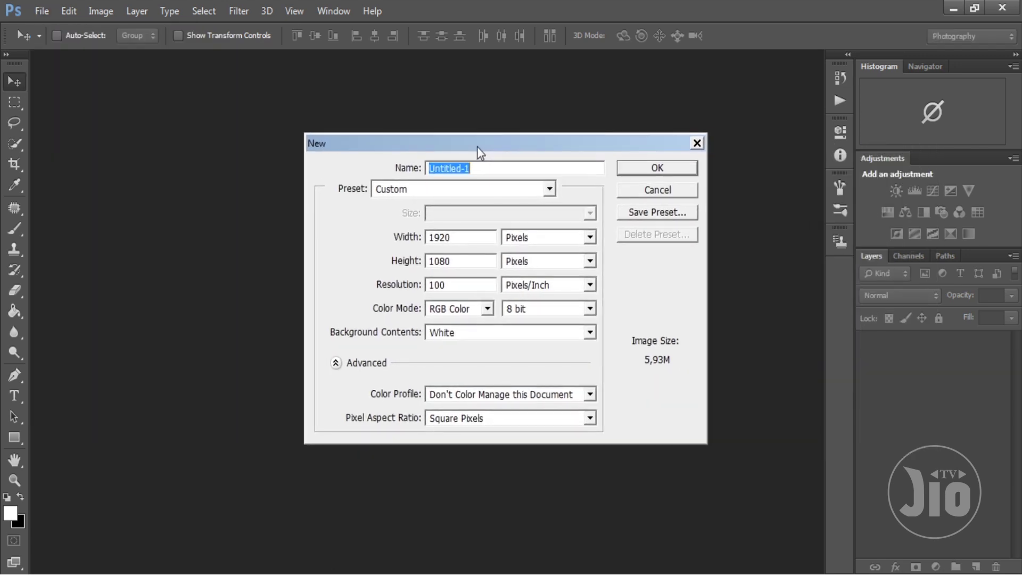
{"action": "double_click", "coordinate": [460, 238]}
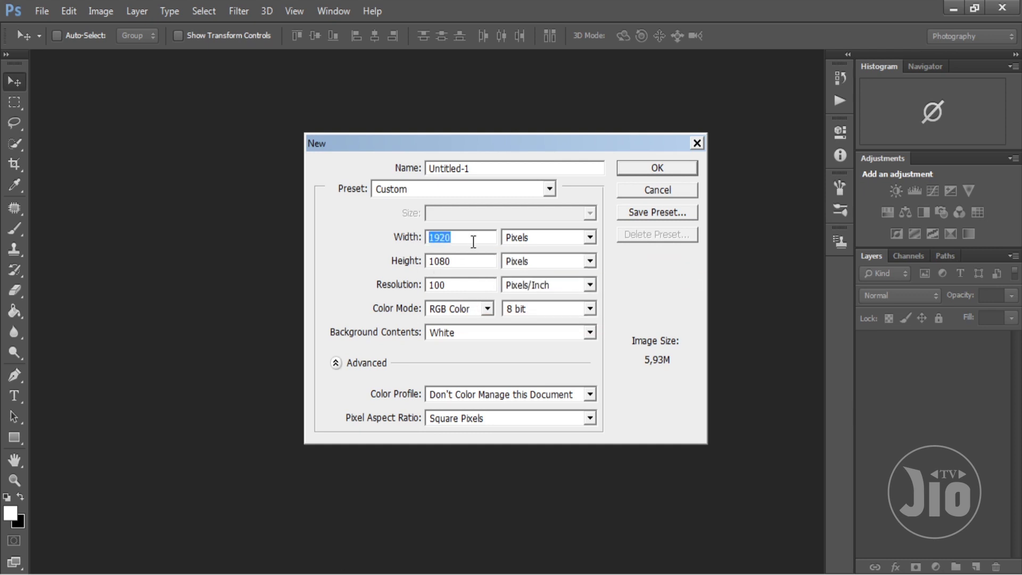
{"action": "key", "text": "Tab"}
{"action": "key", "text": "Tab"}
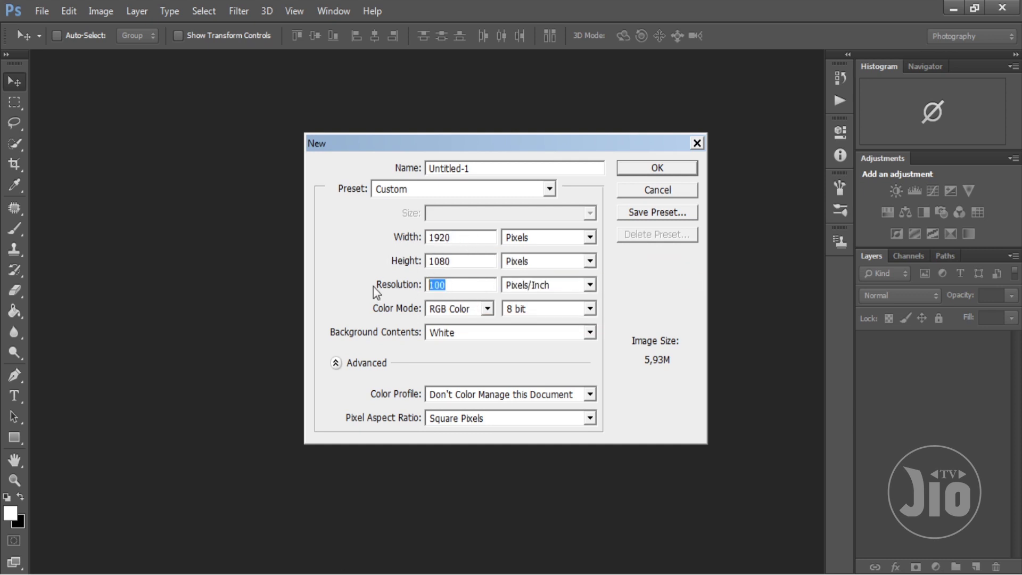
{"action": "left_click_drag", "start_coordinate": [578, 141], "coordinate": [595, 159]}
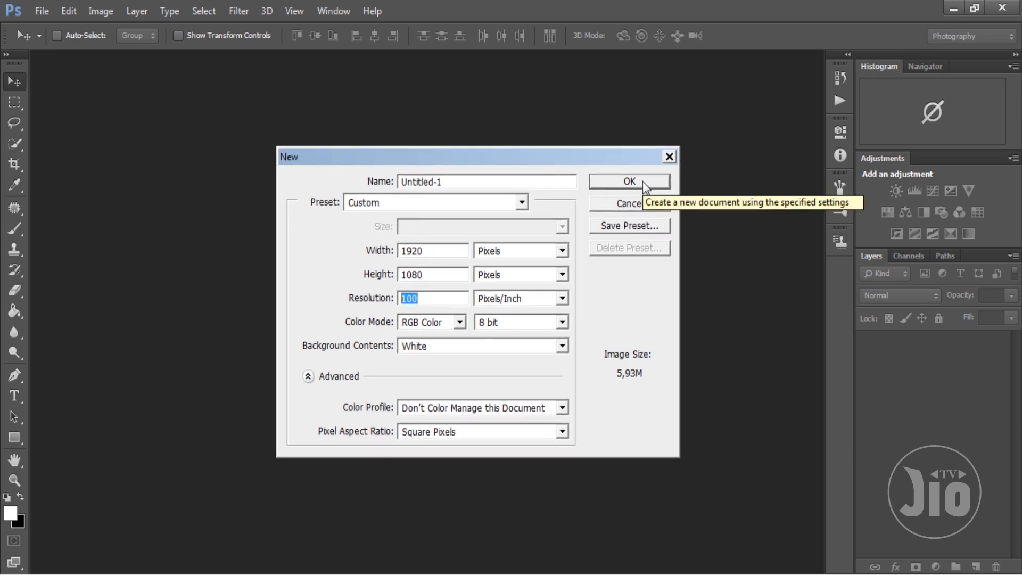
{"action": "left_click", "coordinate": [648, 189]}
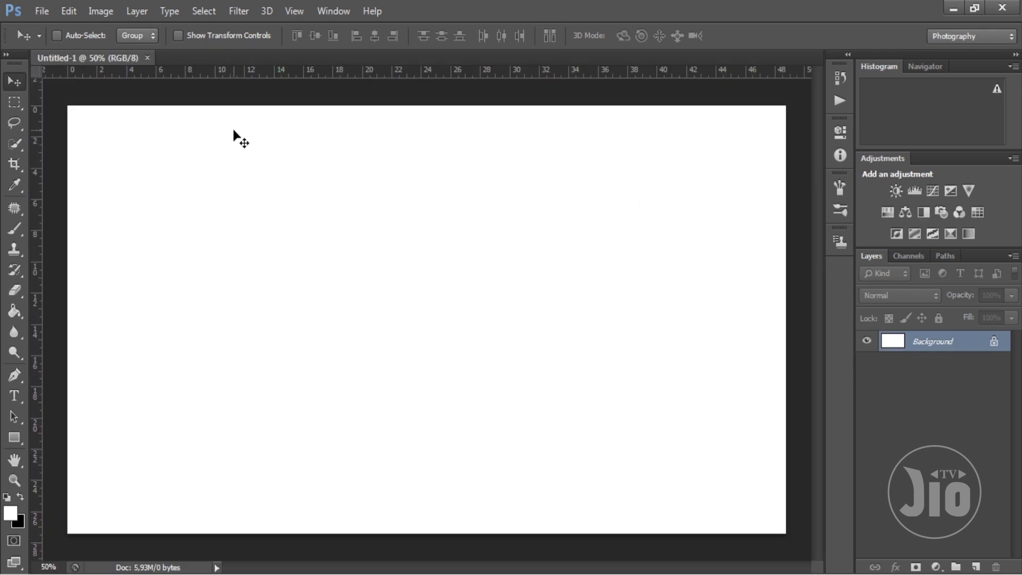
Step: Set the foreground to dark grey #353434 and paint-bucket fill the whole canvas
{"action": "left_click", "coordinate": [11, 515]}
{"action": "left_click", "coordinate": [304, 320]}
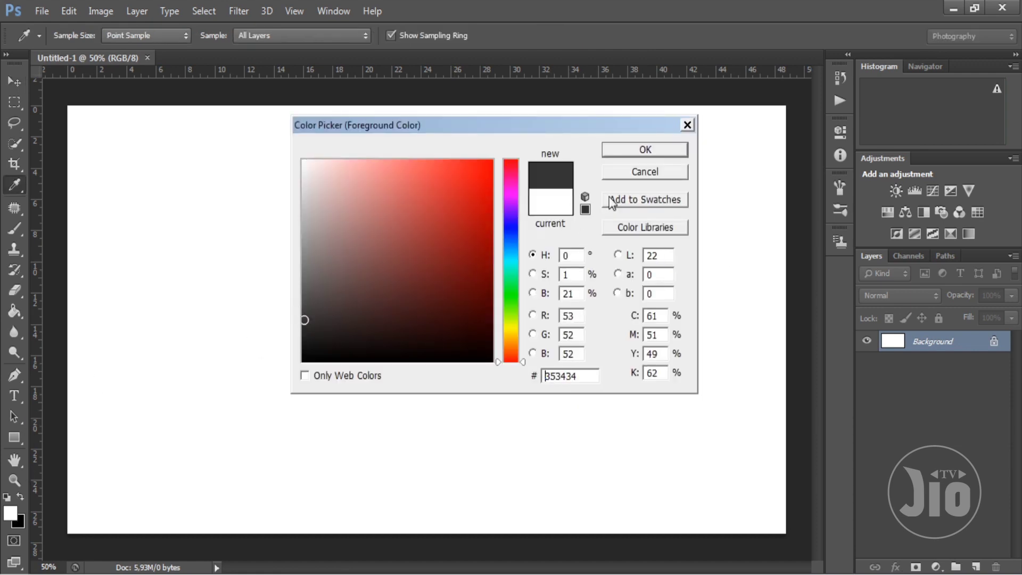
{"action": "left_click", "coordinate": [646, 150]}
{"action": "left_click", "coordinate": [15, 311]}
{"action": "left_click", "coordinate": [530, 334]}
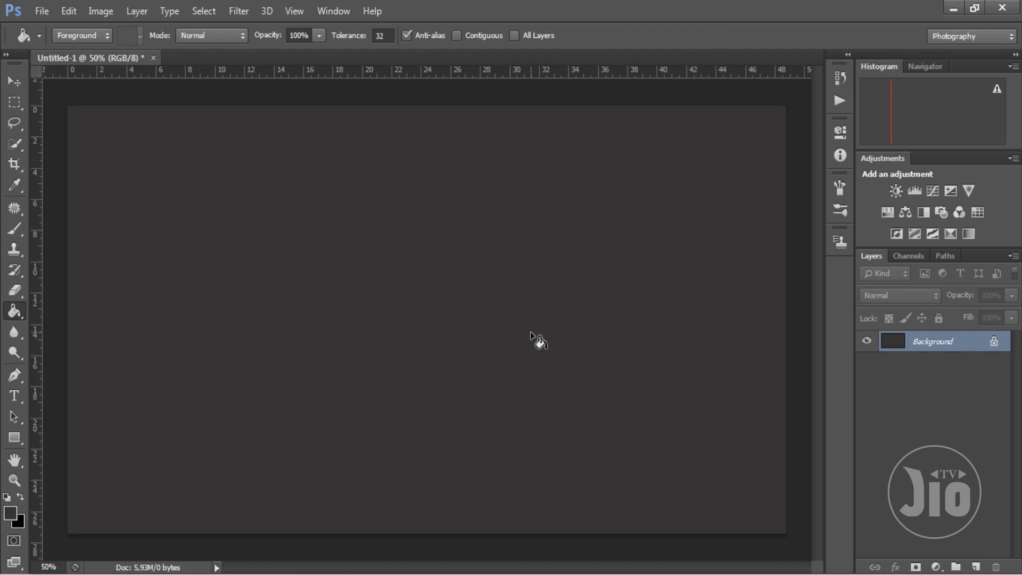
Step: Open the chalkboard photo 1002.jpg and fit it on screen
{"action": "left_click", "coordinate": [38, 10]}
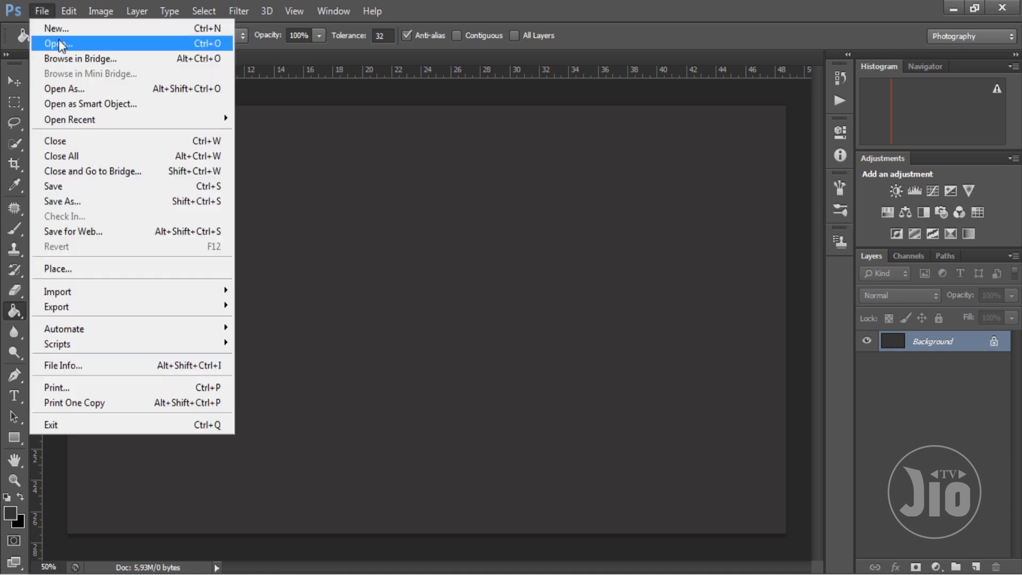
{"action": "left_click", "coordinate": [59, 43]}
{"action": "left_click", "coordinate": [455, 276]}
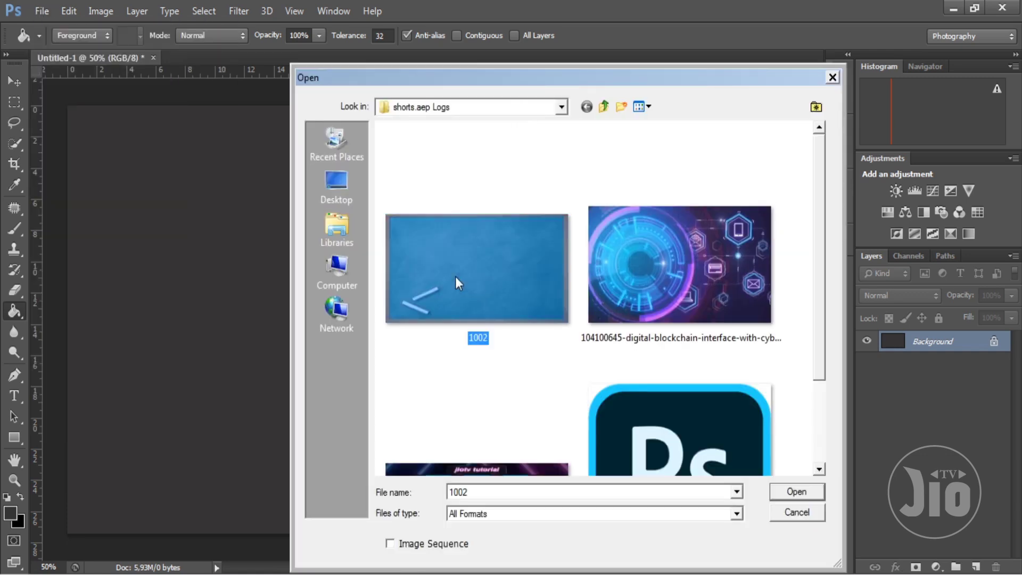
{"action": "double_click", "coordinate": [455, 276]}
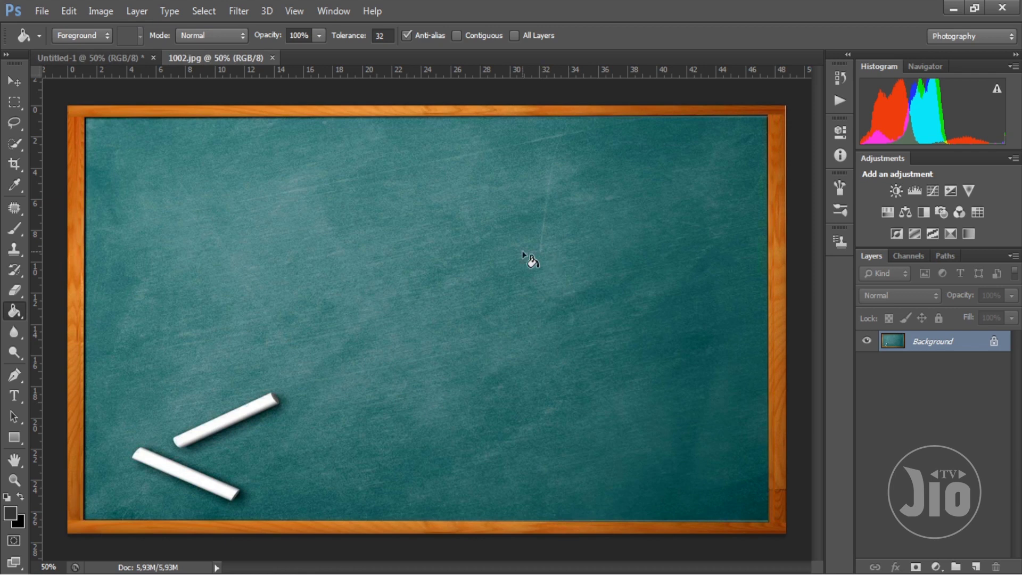
{"action": "left_click", "coordinate": [293, 11]}
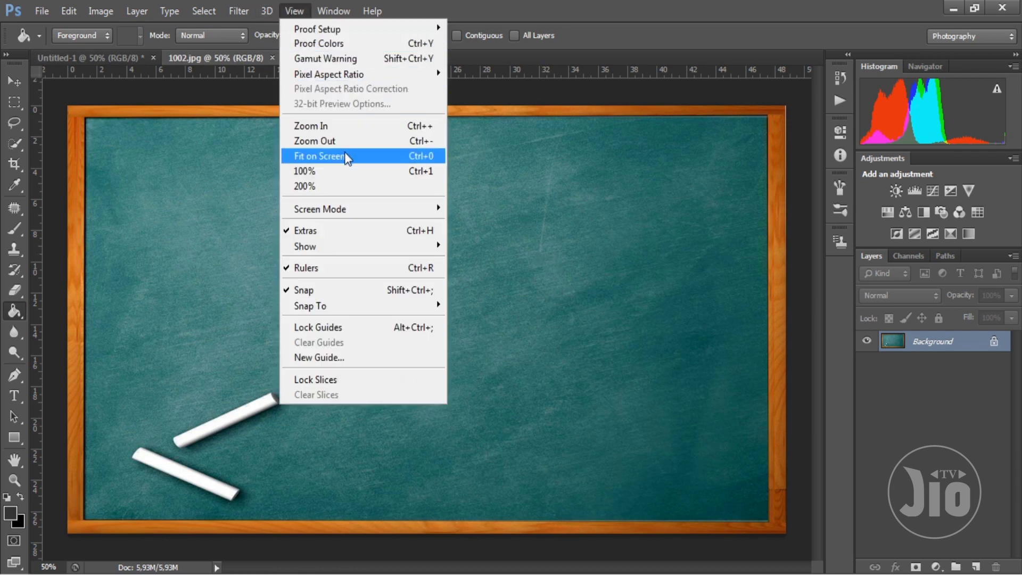
{"action": "left_click", "coordinate": [341, 153]}
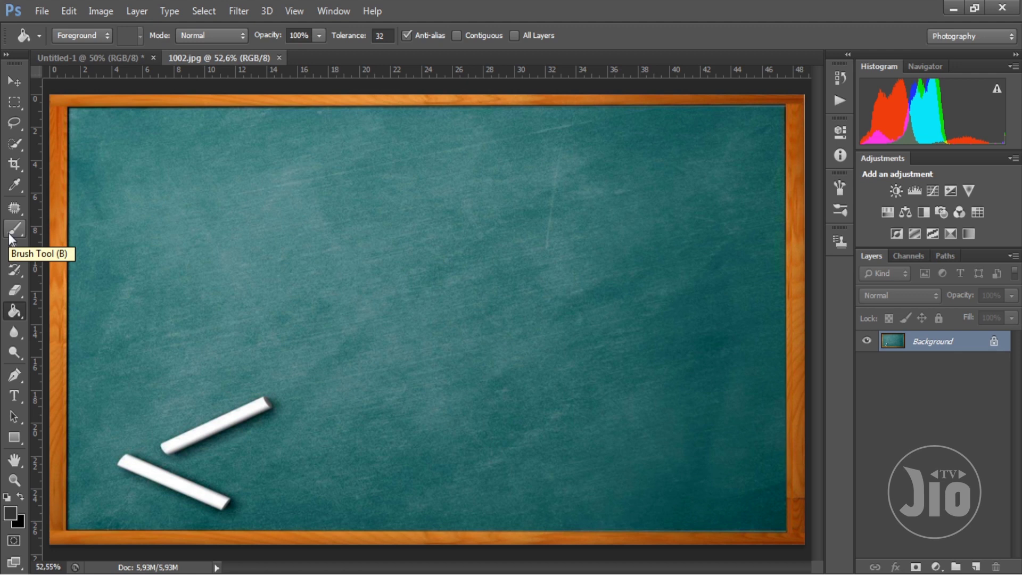
Step: Pick a hard round 45 px brush preset and show the full Brush settings panel
{"action": "left_click", "coordinate": [11, 232]}
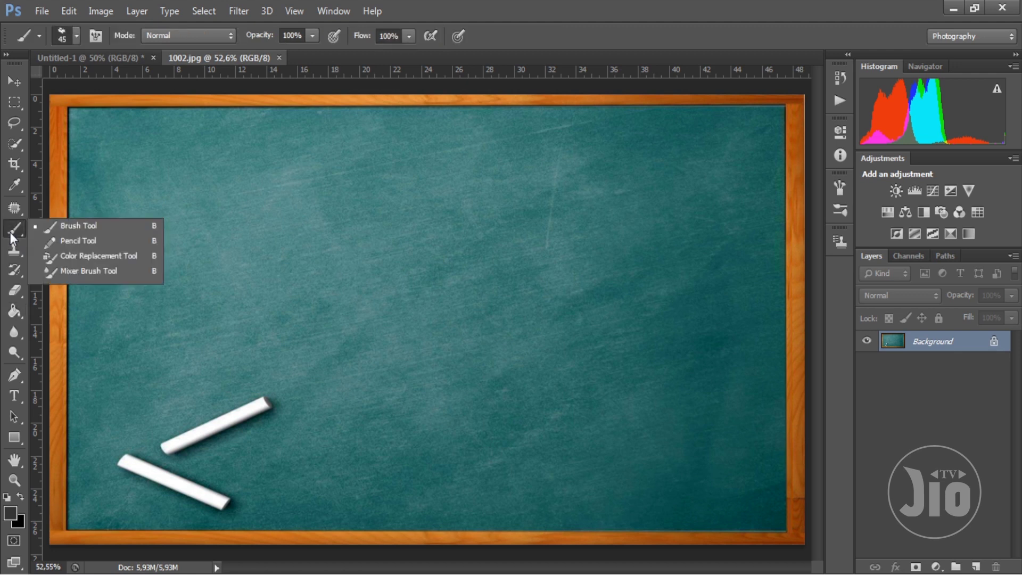
{"action": "left_click", "coordinate": [100, 231]}
{"action": "left_click", "coordinate": [75, 36]}
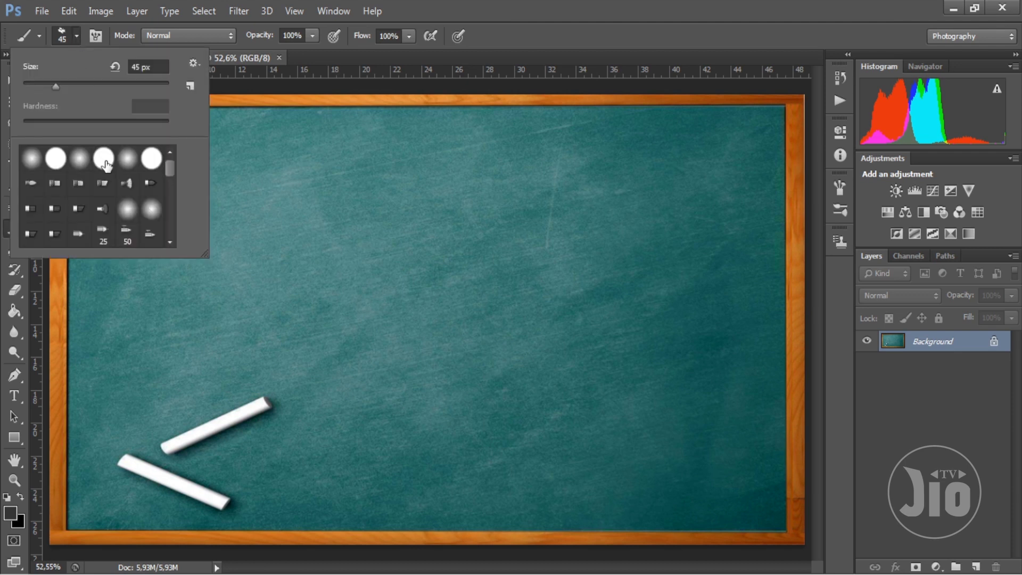
{"action": "left_click", "coordinate": [127, 162]}
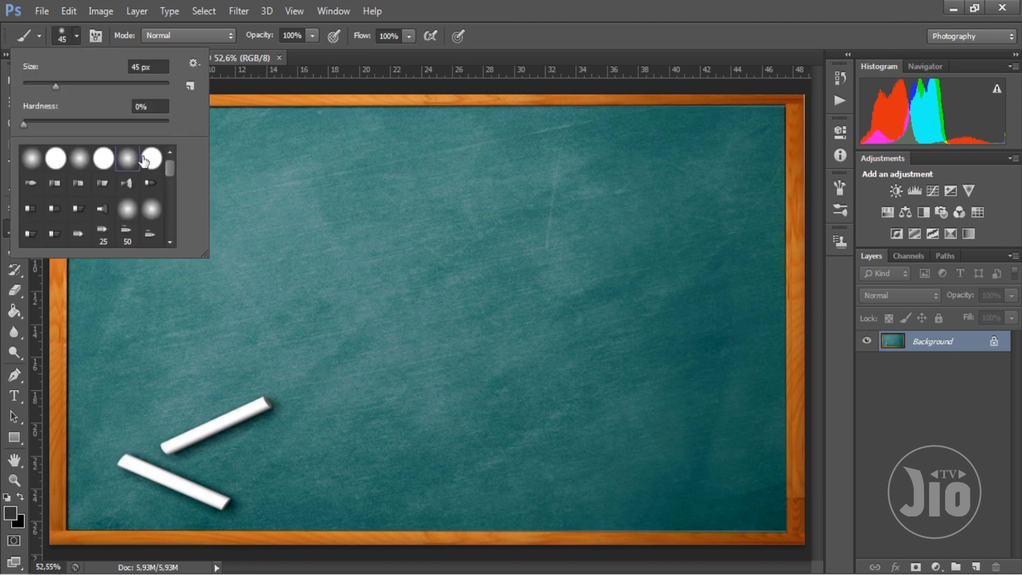
{"action": "left_click", "coordinate": [104, 158]}
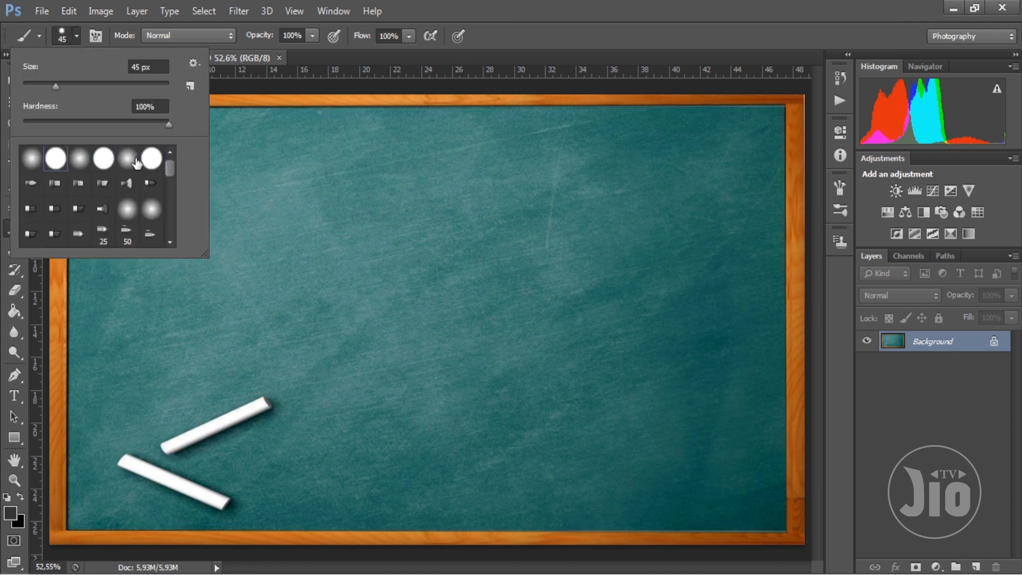
{"action": "left_click", "coordinate": [151, 158]}
{"action": "left_click", "coordinate": [503, 5]}
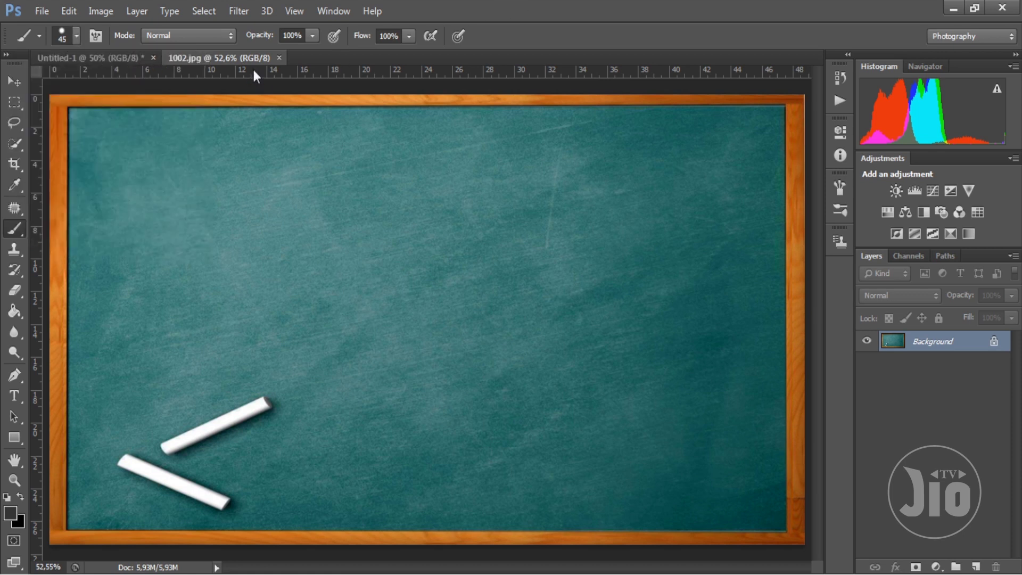
{"action": "left_click", "coordinate": [93, 37]}
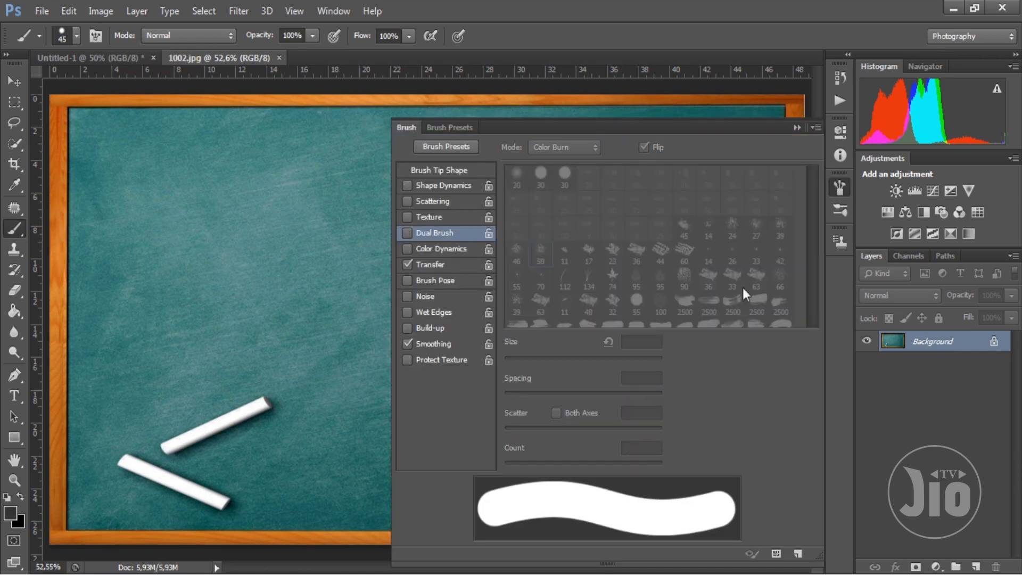
Step: Float the Brush panel and scroll the Brush Tip Shape grid to the Chalk tips
{"action": "left_click_drag", "start_coordinate": [652, 129], "coordinate": [612, 110]}
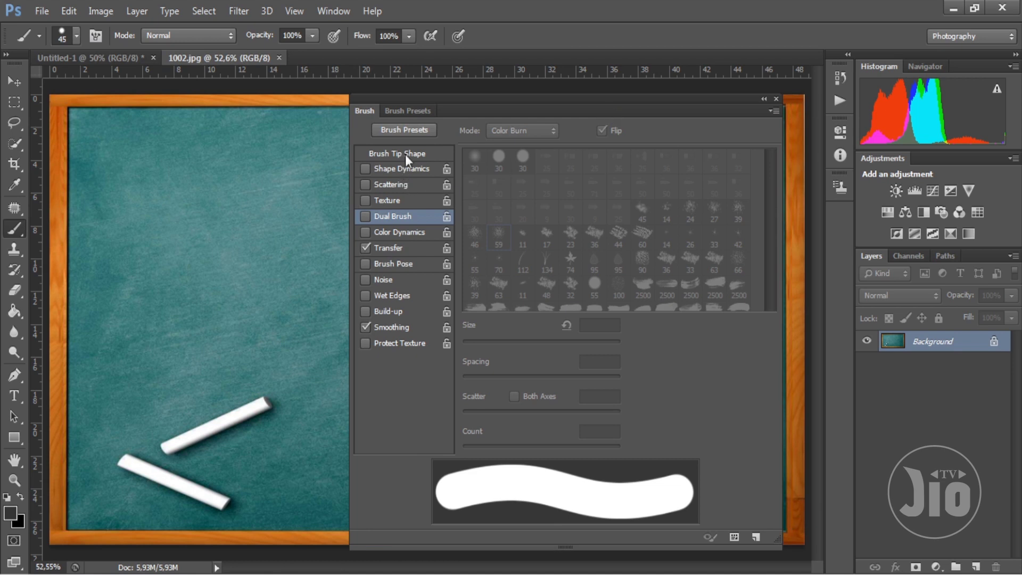
{"action": "left_click", "coordinate": [406, 154]}
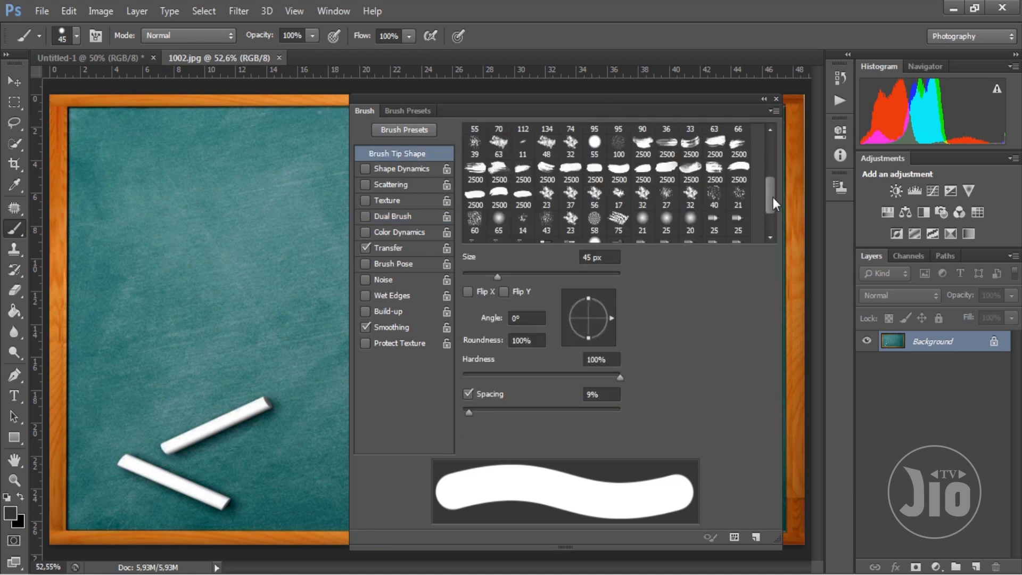
{"action": "left_click_drag", "start_coordinate": [774, 197], "coordinate": [773, 146]}
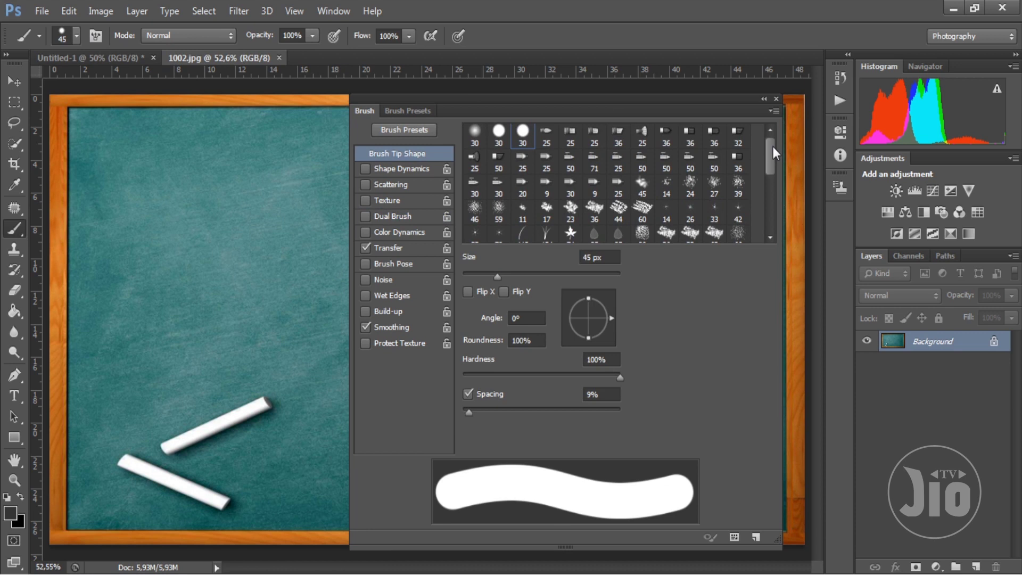
{"action": "left_click_drag", "start_coordinate": [774, 146], "coordinate": [774, 204]}
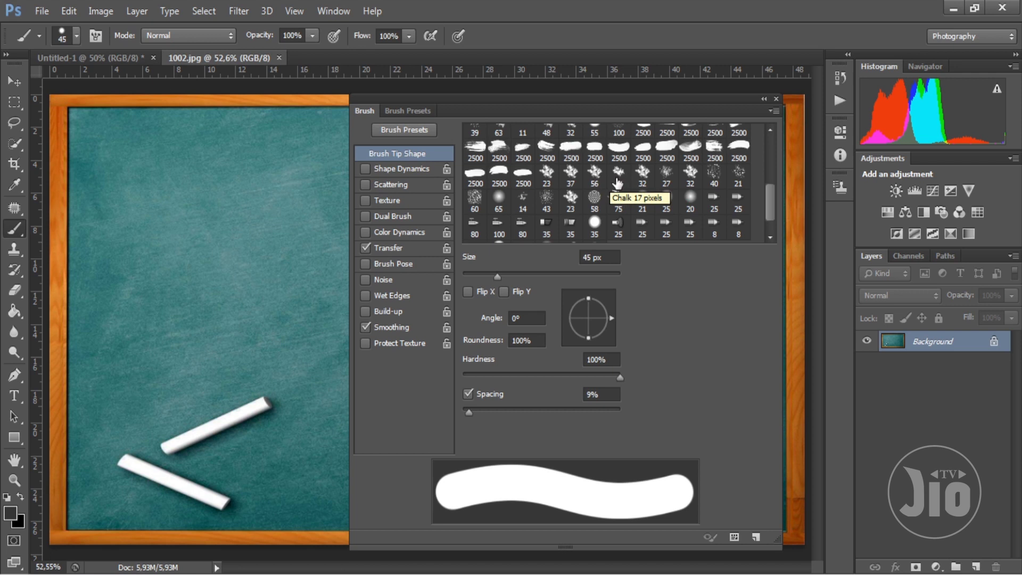
Step: Use the Chalk 17 tip at 14 px, 88% roundness and 61% spacing
{"action": "left_click", "coordinate": [618, 184]}
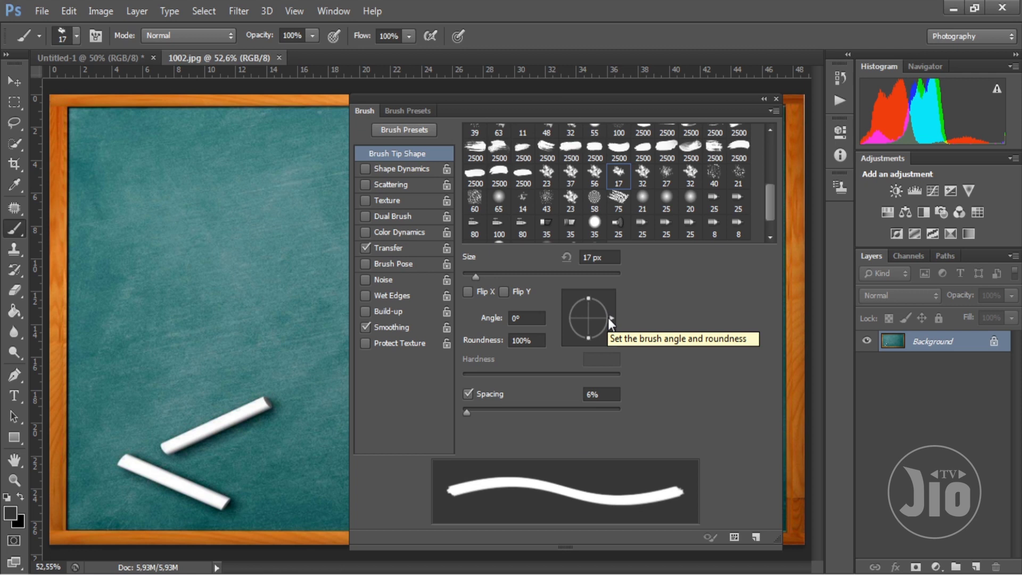
{"action": "mouse_move", "coordinate": [612, 318]}
{"action": "left_mouse_down"}
{"action": "mouse_move", "coordinate": [570, 315]}
{"action": "mouse_move", "coordinate": [597, 337]}
{"action": "mouse_move", "coordinate": [605, 318]}
{"action": "mouse_move", "coordinate": [587, 324]}
{"action": "mouse_move", "coordinate": [591, 345]}
{"action": "mouse_move", "coordinate": [608, 323]}
{"action": "mouse_move", "coordinate": [593, 302]}
{"action": "mouse_move", "coordinate": [612, 317]}
{"action": "left_mouse_up"}
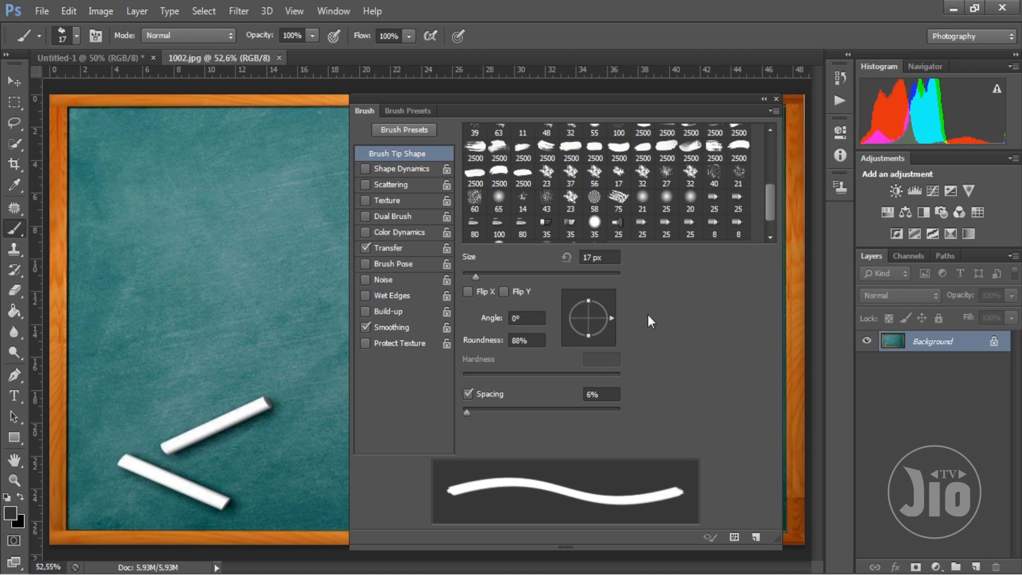
{"action": "mouse_move", "coordinate": [476, 276]}
{"action": "left_mouse_down"}
{"action": "mouse_move", "coordinate": [464, 278]}
{"action": "mouse_move", "coordinate": [473, 282]}
{"action": "left_mouse_up"}
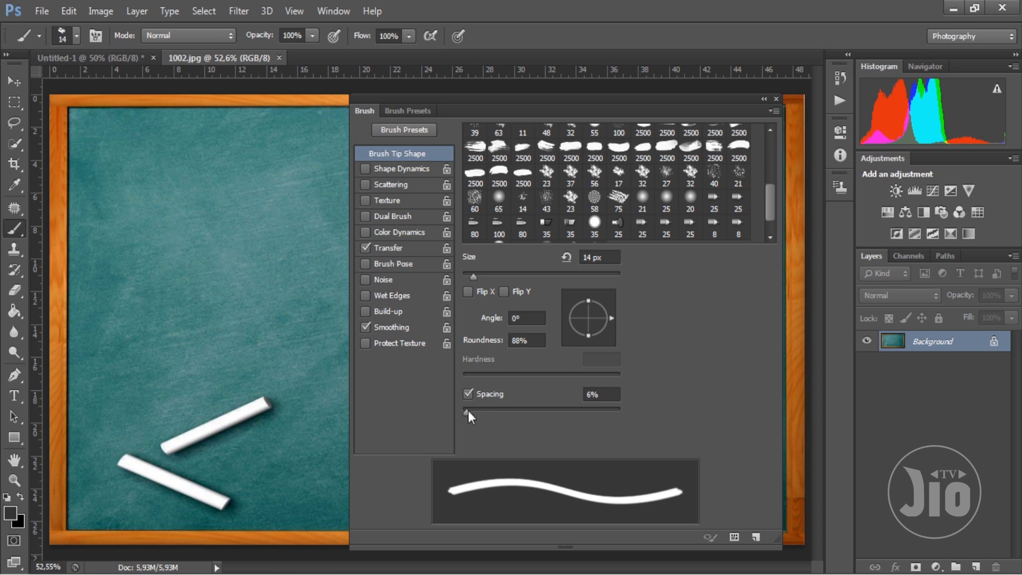
{"action": "mouse_move", "coordinate": [468, 410]}
{"action": "left_mouse_down"}
{"action": "mouse_move", "coordinate": [595, 413]}
{"action": "mouse_move", "coordinate": [488, 418]}
{"action": "mouse_move", "coordinate": [525, 416]}
{"action": "left_mouse_up"}
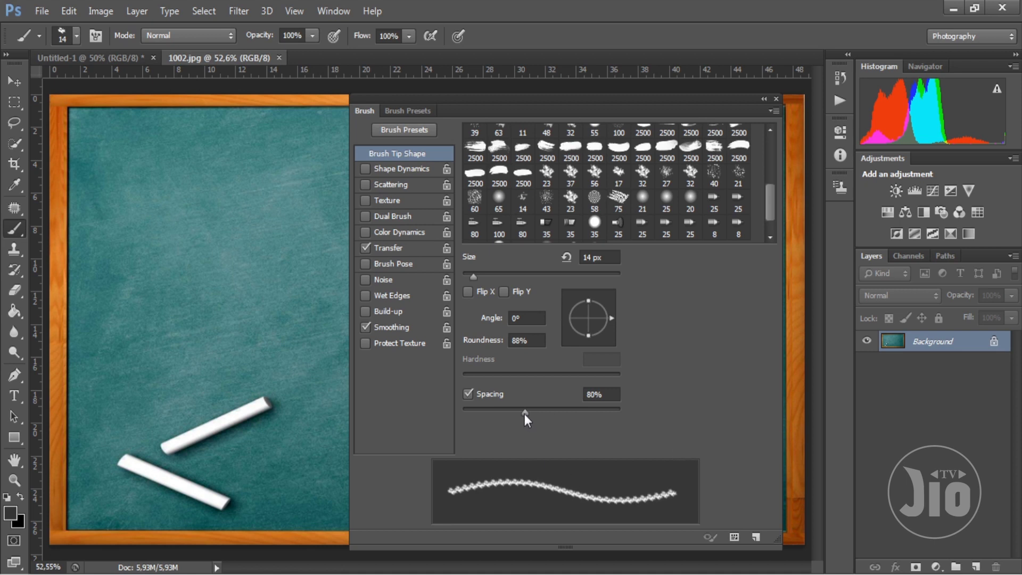
{"action": "left_click_drag", "start_coordinate": [525, 414], "coordinate": [510, 414]}
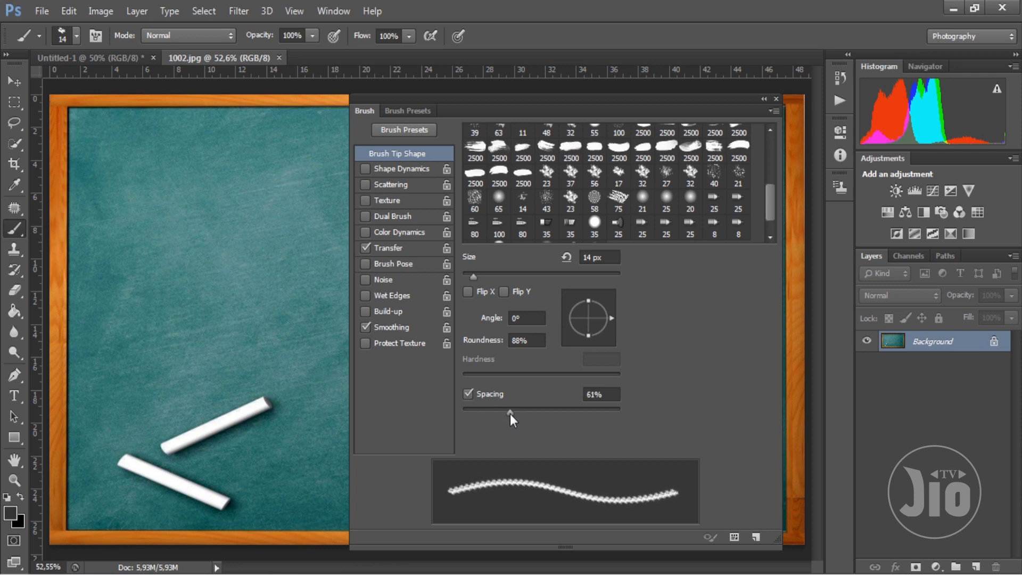
Step: Enable Shape Dynamics: 70% Pen Pressure size jitter, angle jitter controlled by Direction
{"action": "left_click", "coordinate": [417, 169]}
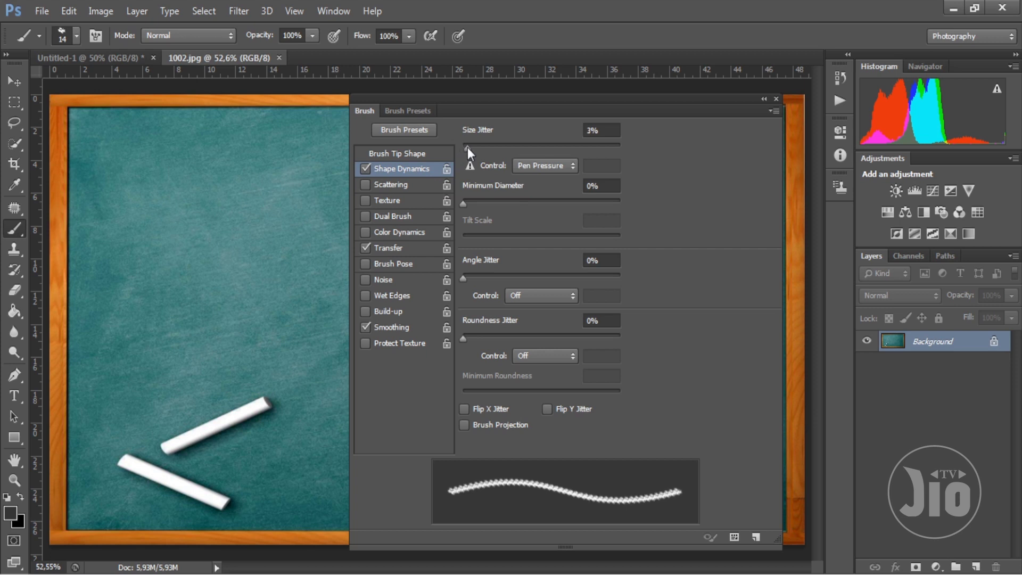
{"action": "mouse_move", "coordinate": [464, 148]}
{"action": "left_mouse_down"}
{"action": "mouse_move", "coordinate": [627, 140]}
{"action": "mouse_move", "coordinate": [505, 151]}
{"action": "mouse_move", "coordinate": [573, 146]}
{"action": "left_mouse_up"}
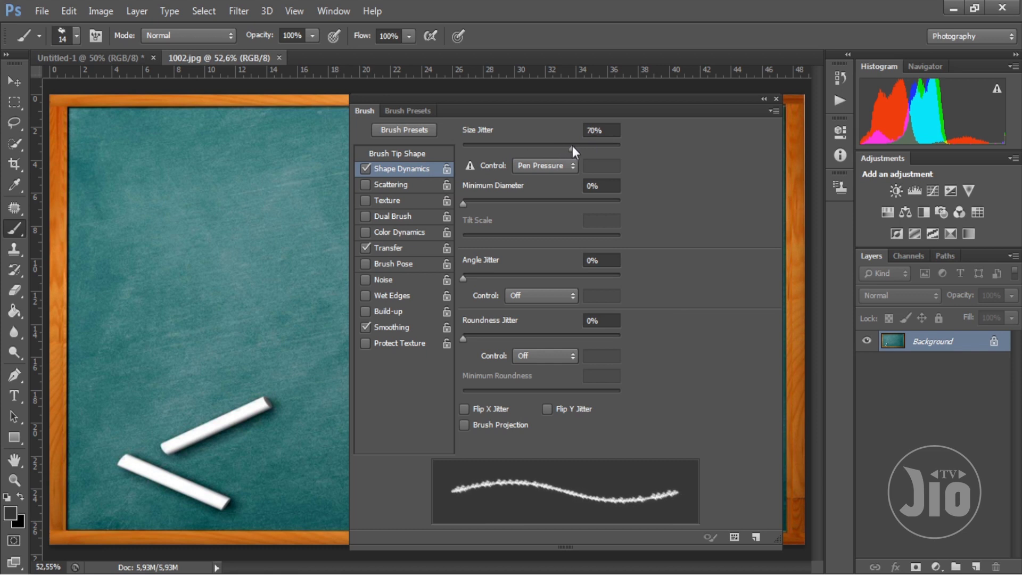
{"action": "left_click", "coordinate": [544, 171]}
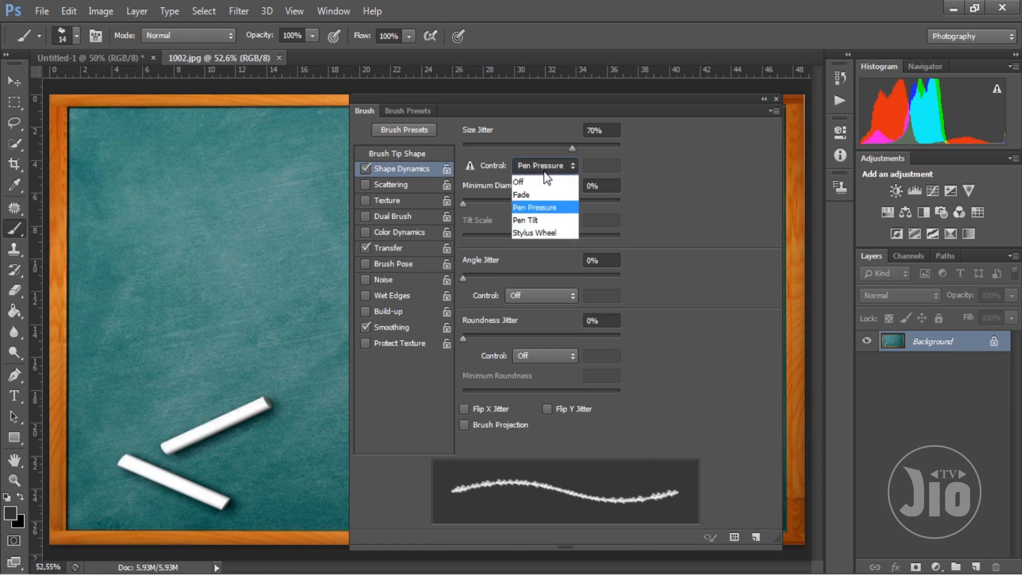
{"action": "left_click", "coordinate": [559, 213]}
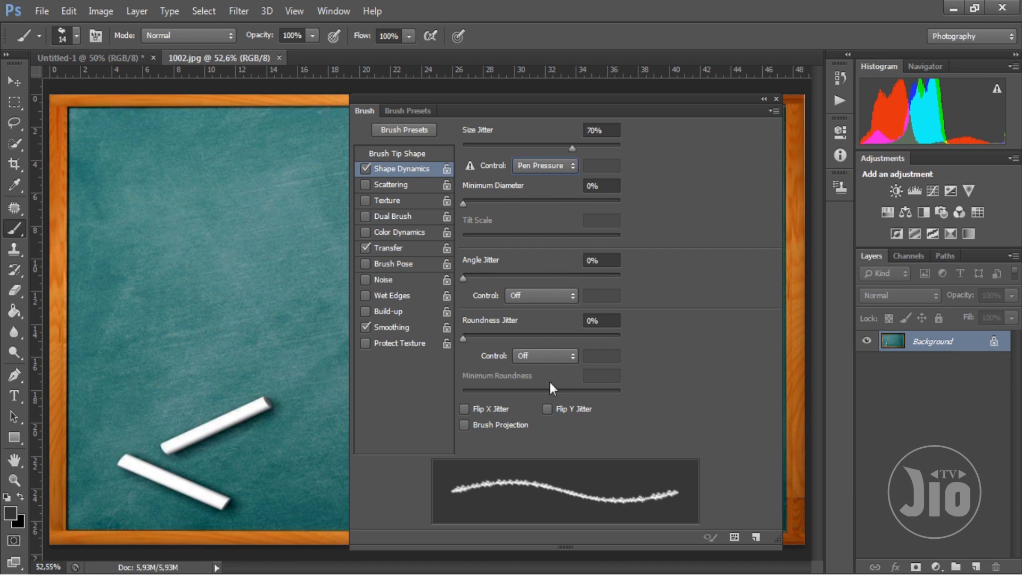
{"action": "left_click", "coordinate": [552, 299]}
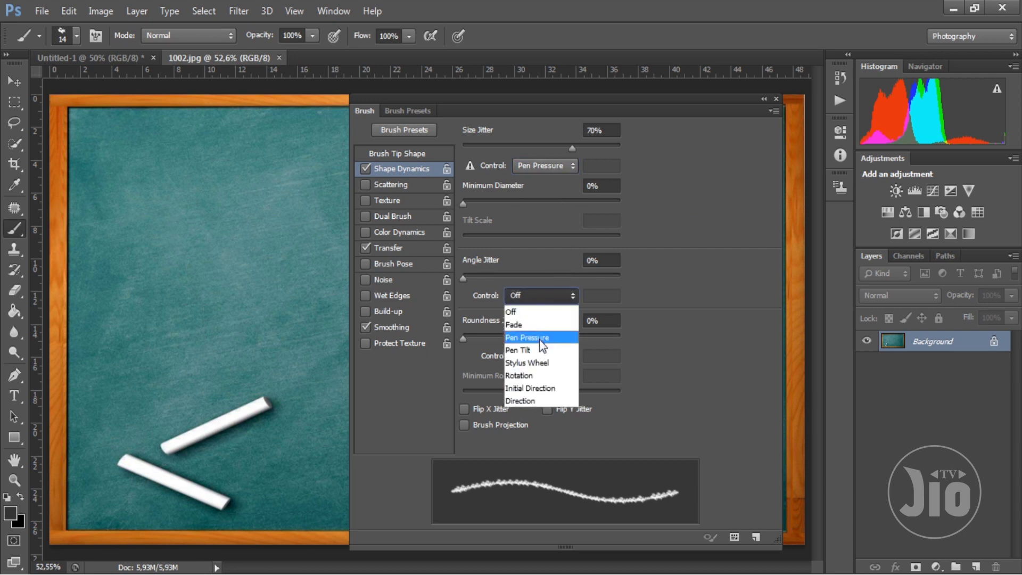
{"action": "left_click", "coordinate": [538, 399]}
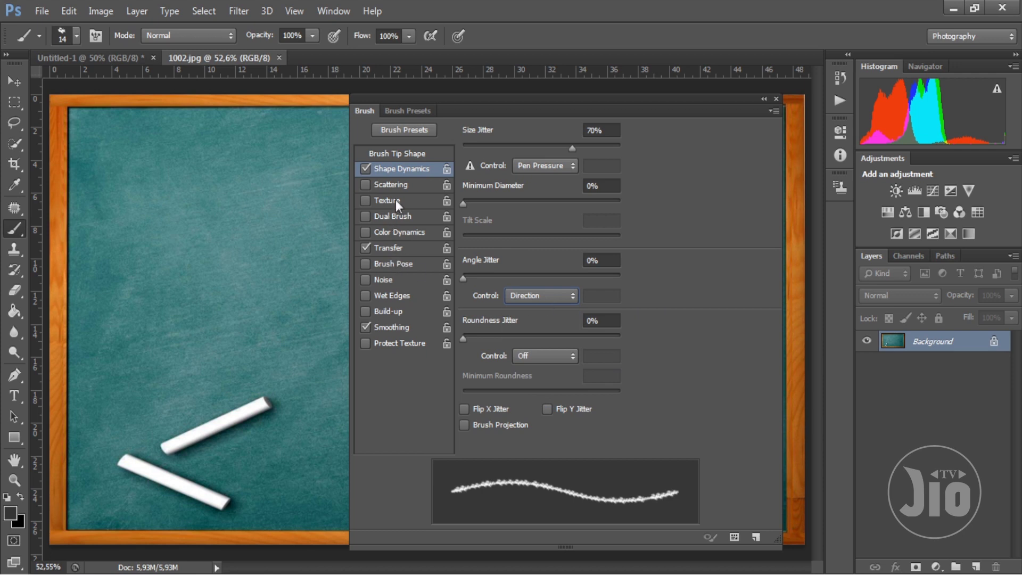
Step: Enable Dual Brush with the Spatter 59 tip at 5 px size and 4% spacing
{"action": "left_click", "coordinate": [408, 219]}
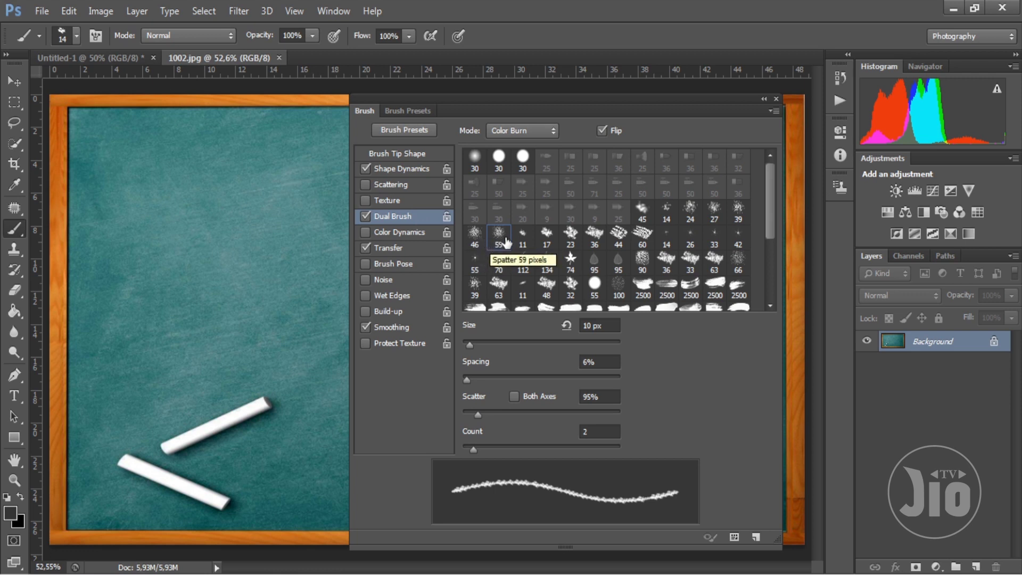
{"action": "left_click", "coordinate": [504, 242]}
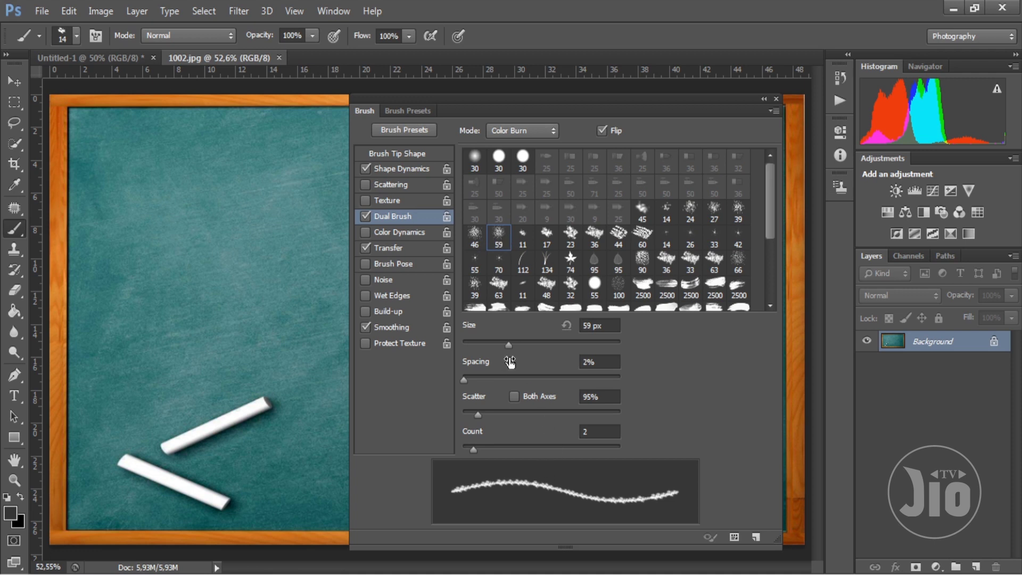
{"action": "left_click_drag", "start_coordinate": [509, 344], "coordinate": [467, 349]}
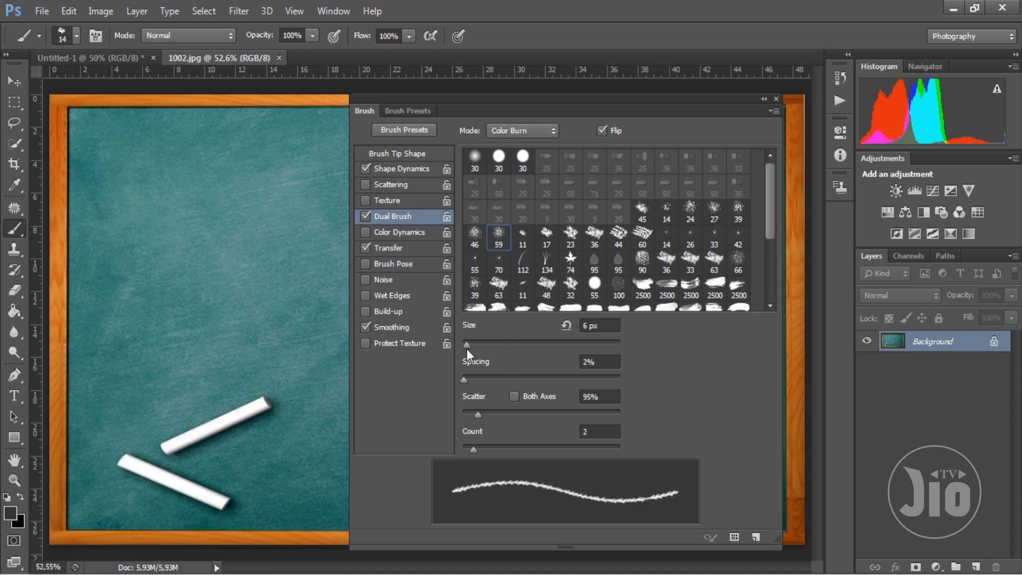
{"action": "left_click", "coordinate": [611, 326]}
{"action": "type", "text": "5"}
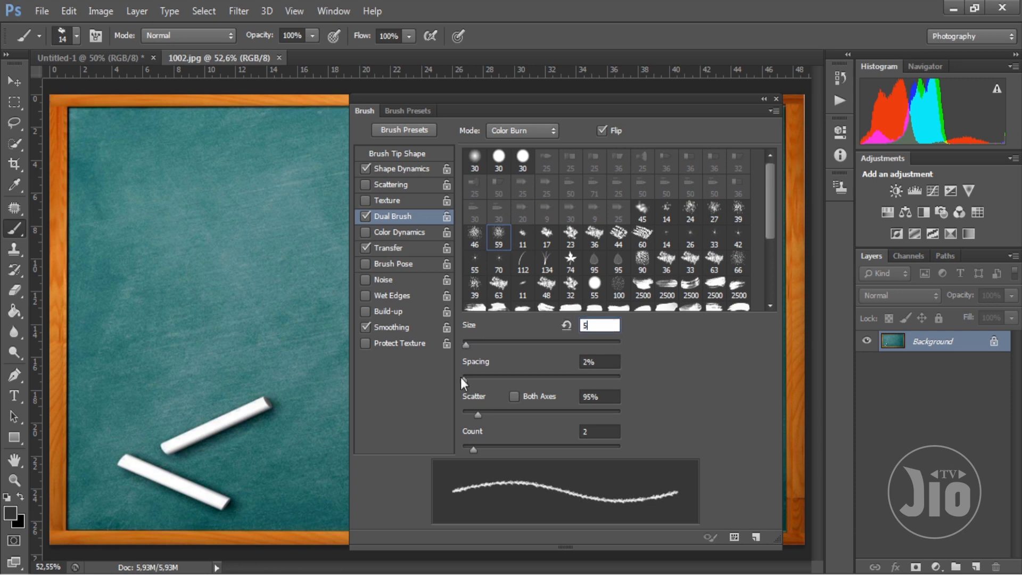
{"action": "left_click", "coordinate": [597, 362]}
{"action": "type", "text": "4"}
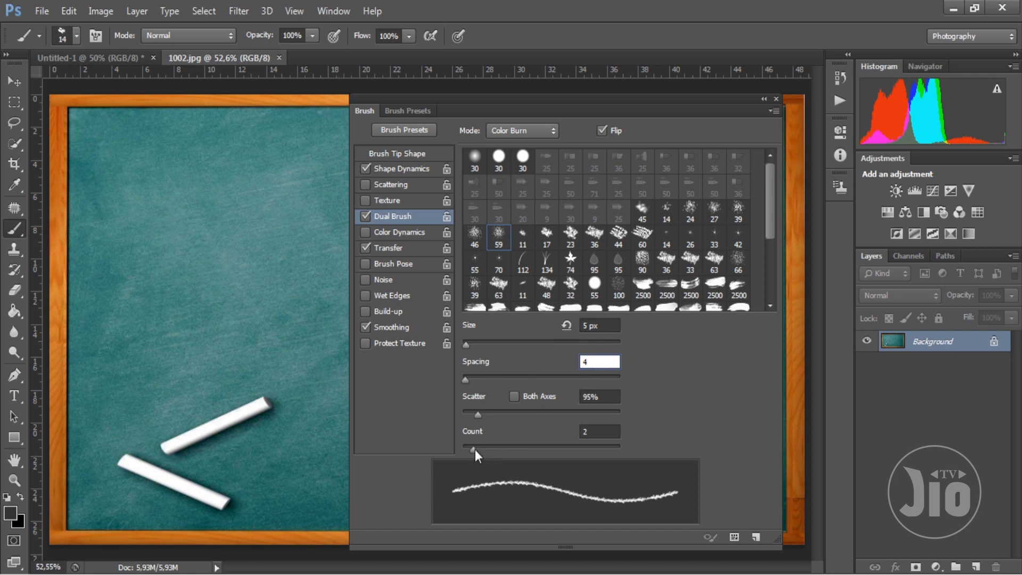
Step: Set the dual brush scatter to 90% and count to 1, then close the Brush panel
{"action": "mouse_move", "coordinate": [478, 414]}
{"action": "left_mouse_down"}
{"action": "mouse_move", "coordinate": [558, 403]}
{"action": "mouse_move", "coordinate": [481, 415]}
{"action": "left_mouse_up"}
{"action": "left_click_drag", "start_coordinate": [480, 415], "coordinate": [479, 416]}
{"action": "key", "text": "Tab"}
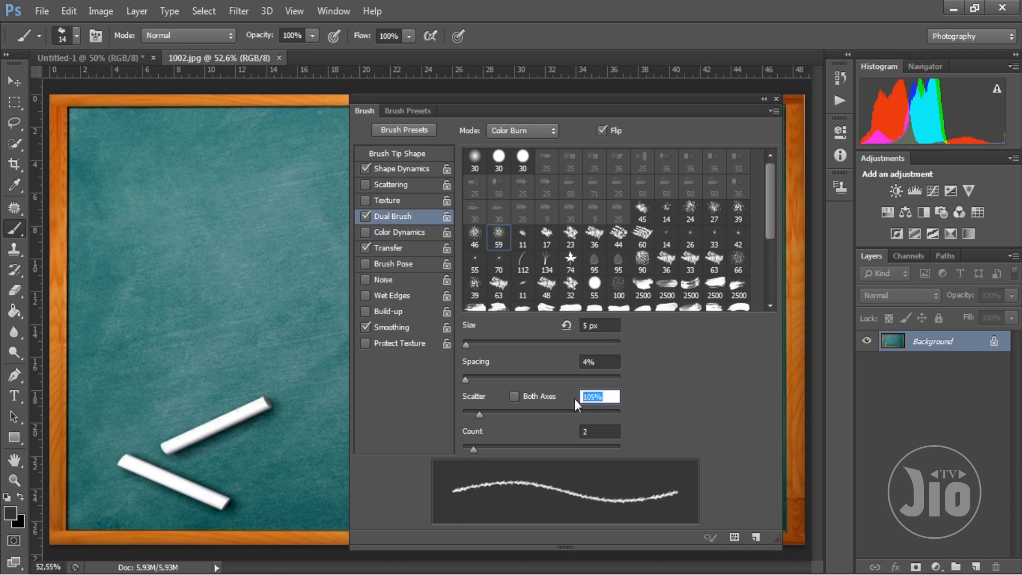
{"action": "type", "text": "90"}
{"action": "left_click_drag", "start_coordinate": [474, 450], "coordinate": [466, 450]}
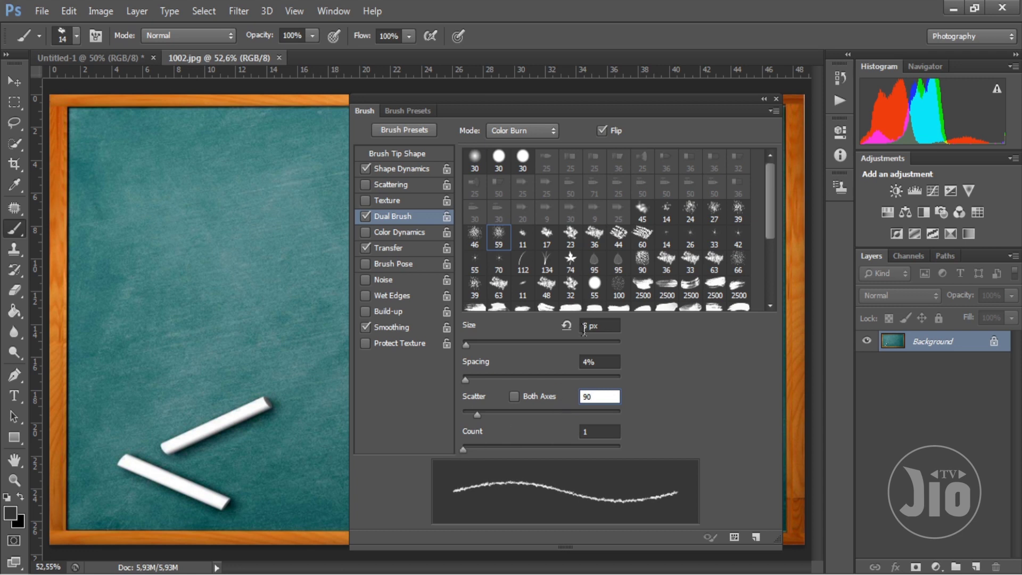
{"action": "left_click", "coordinate": [775, 100]}
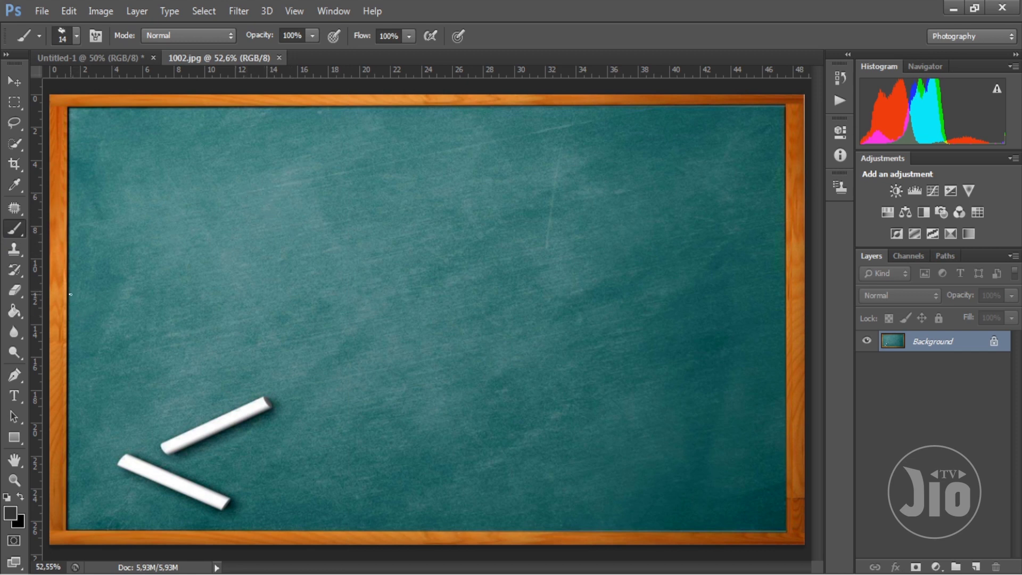
Step: Undo a dark test stroke and make white the painting colour
{"action": "left_click_drag", "start_coordinate": [72, 294], "coordinate": [322, 218]}
{"action": "key", "text": "ctrl+z"}
{"action": "left_click", "coordinate": [6, 498]}
{"action": "left_click", "coordinate": [19, 495]}
Step: Paint test chalk strokes (mountain line, baseline, C and h at 40 px), then step-undo them
{"action": "mouse_move", "coordinate": [73, 305]}
{"action": "left_mouse_down"}
{"action": "mouse_move", "coordinate": [478, 174]}
{"action": "mouse_move", "coordinate": [786, 302]}
{"action": "left_mouse_up"}
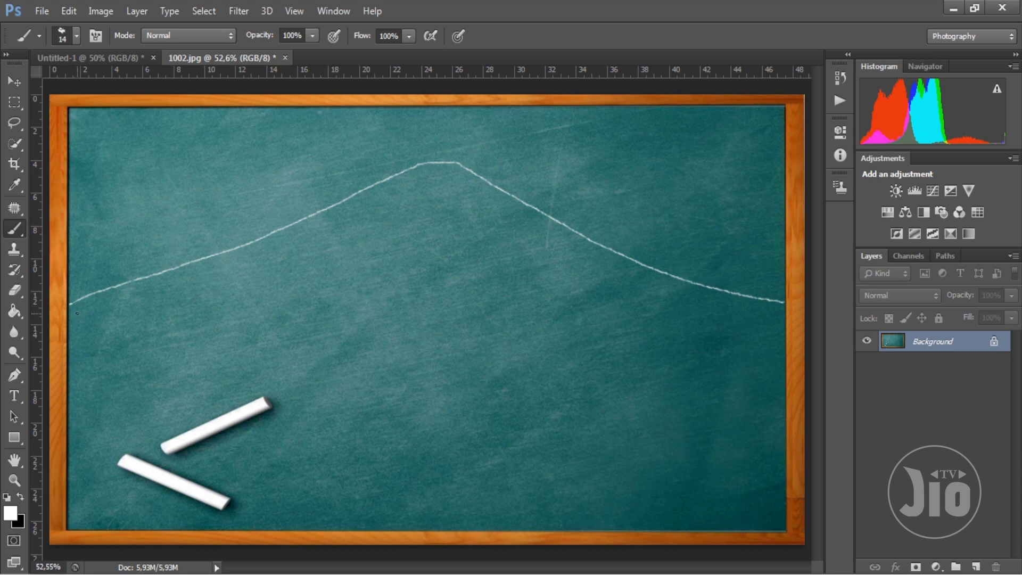
{"action": "left_click_drag", "start_coordinate": [74, 307], "coordinate": [786, 309]}
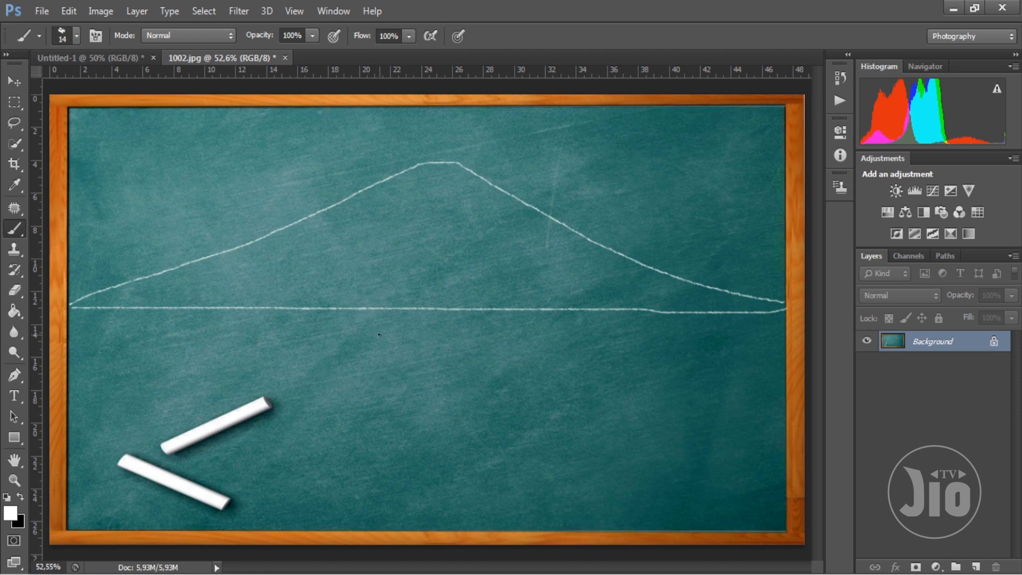
{"action": "key", "text": "bracketright"}
{"action": "key", "text": "bracketright"}
{"action": "key", "text": "bracketright"}
{"action": "left_click_drag", "start_coordinate": [366, 344], "coordinate": [382, 419]}
{"action": "left_click_drag", "start_coordinate": [394, 344], "coordinate": [472, 431]}
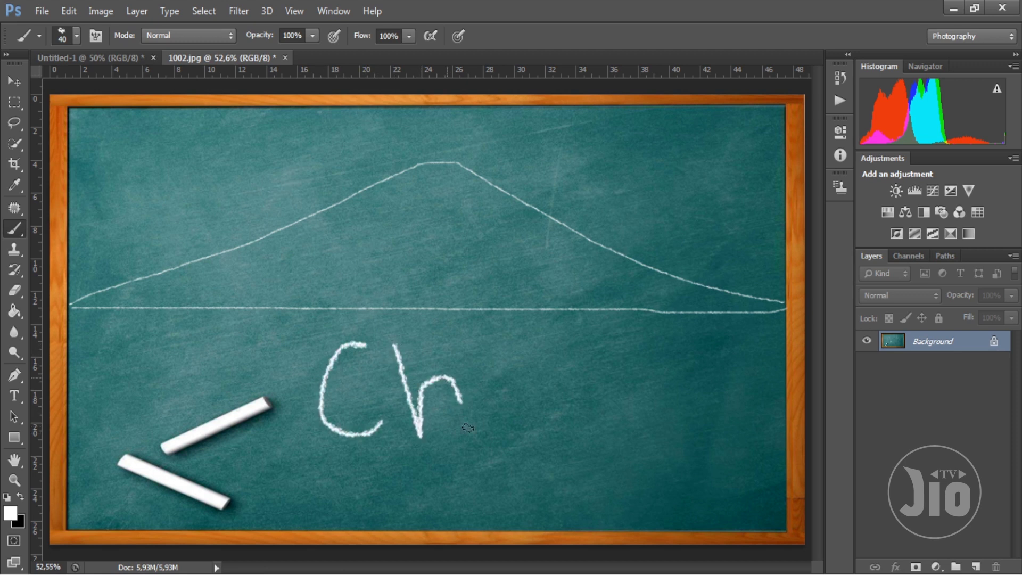
{"action": "key", "text": "ctrl+alt+z"}
Step: Undo the last test stroke and add a new layer named KAPUR
{"action": "key", "text": "ctrl+alt+z"}
{"action": "key", "text": "ctrl+alt+z"}
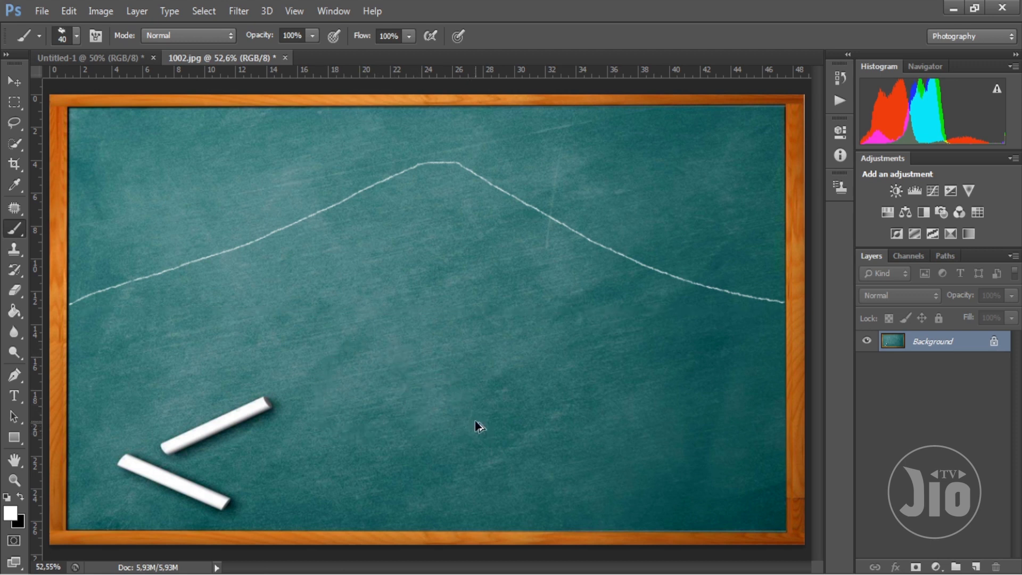
{"action": "key", "text": "ctrl+alt+z"}
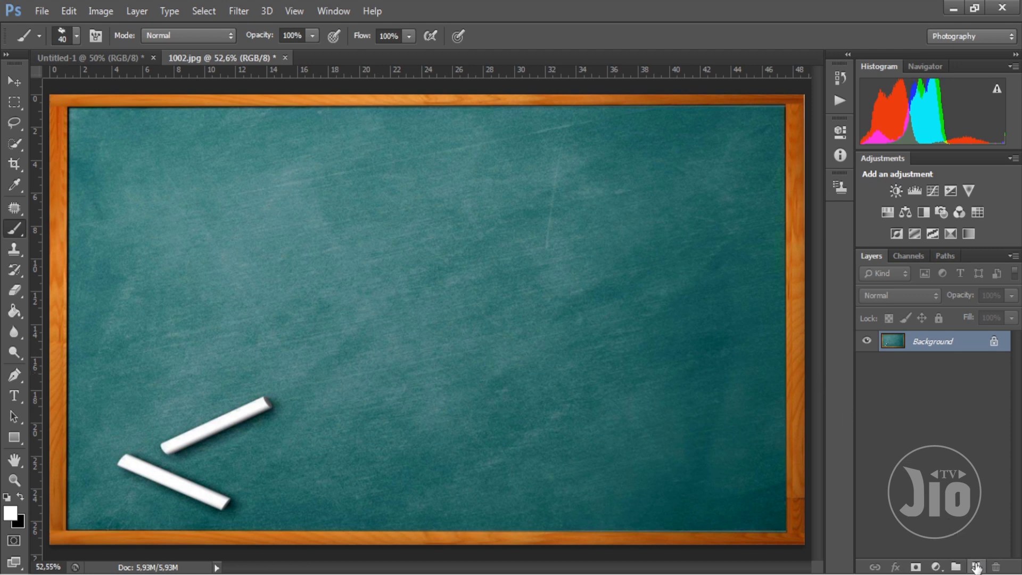
{"action": "left_click", "coordinate": [976, 568]}
{"action": "double_click", "coordinate": [929, 342]}
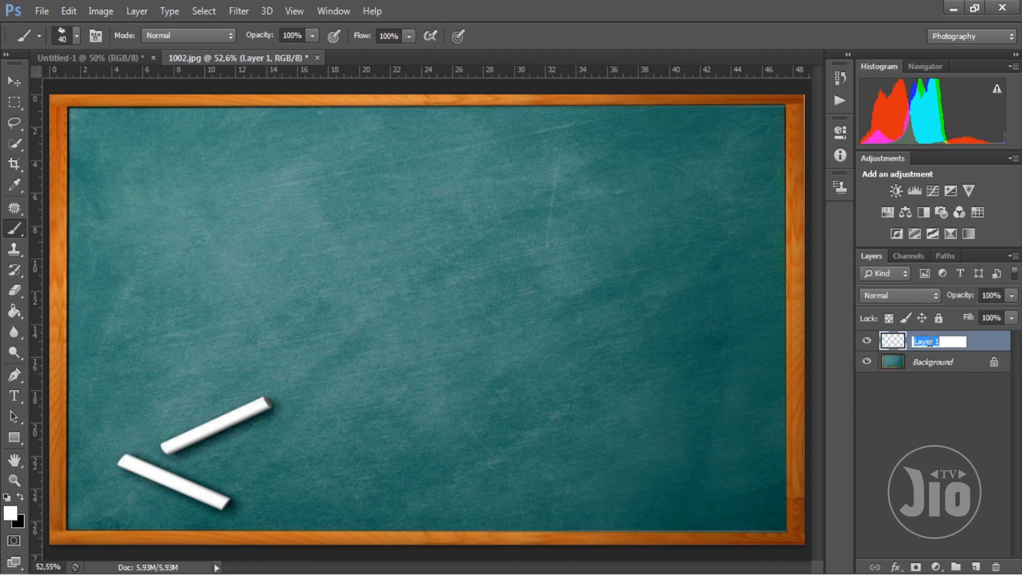
{"action": "type", "text": "KAPUR"}
{"action": "key", "text": "Return"}
Step: Hand-letter 'Chalk' in white chalk on KAPUR, resizing the brush between strokes
{"action": "left_click_drag", "start_coordinate": [372, 314], "coordinate": [379, 406]}
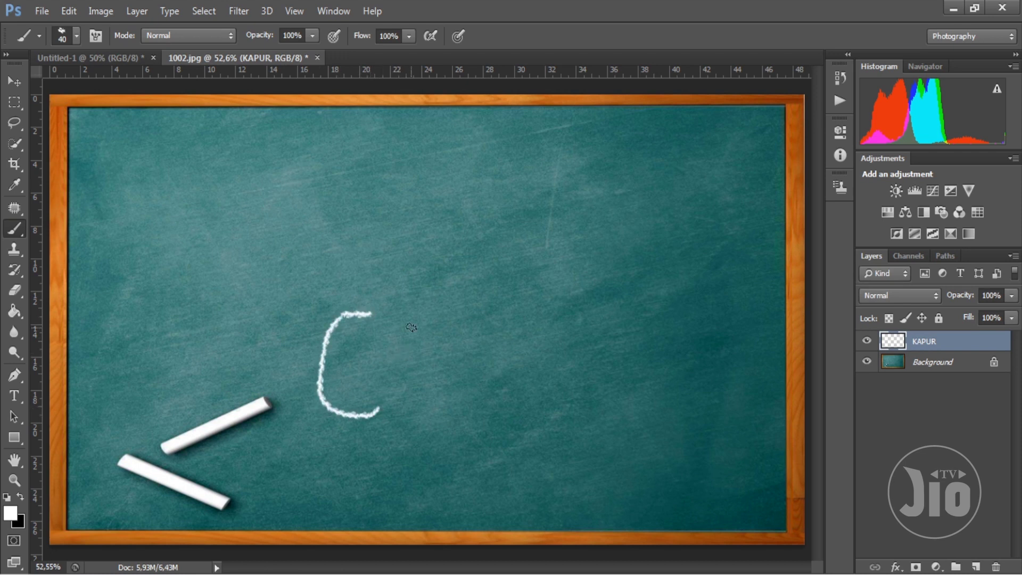
{"action": "key", "text": "bracketright"}
{"action": "key", "text": "bracketright"}
{"action": "left_click_drag", "start_coordinate": [399, 311], "coordinate": [412, 410]}
{"action": "key", "text": "bracketright"}
{"action": "key", "text": "bracketright"}
{"action": "key", "text": "bracketright"}
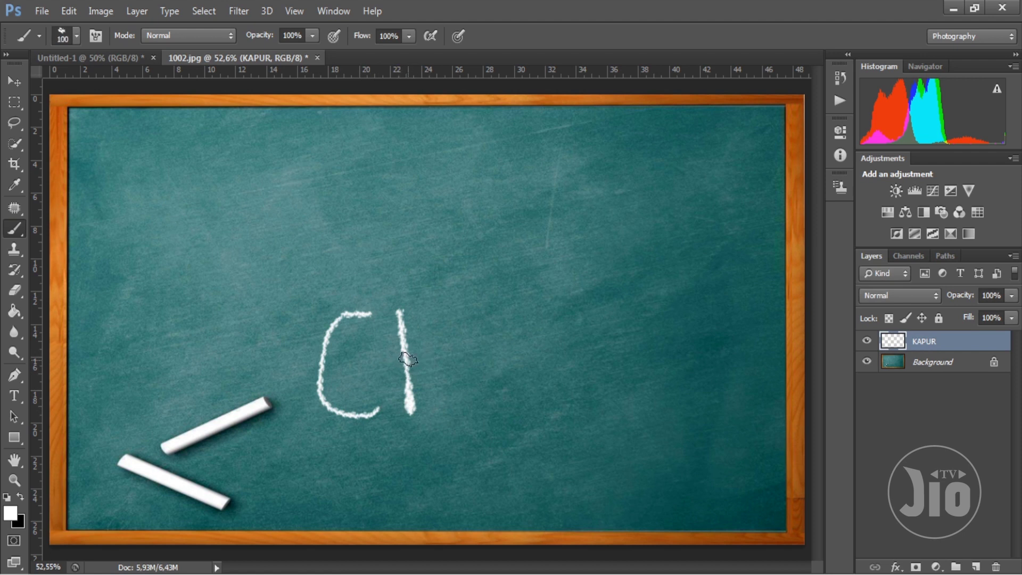
{"action": "left_click_drag", "start_coordinate": [415, 358], "coordinate": [463, 413]}
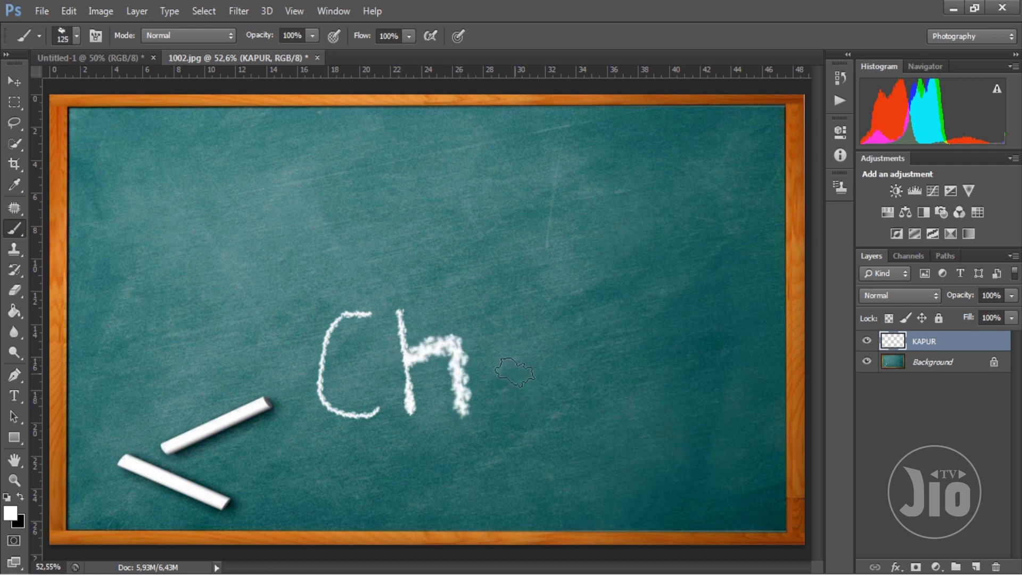
{"action": "key", "text": "bracketleft"}
{"action": "key", "text": "bracketleft"}
{"action": "key", "text": "bracketleft"}
{"action": "mouse_move", "coordinate": [484, 332]}
{"action": "left_mouse_down"}
{"action": "mouse_move", "coordinate": [507, 396]}
{"action": "mouse_move", "coordinate": [539, 401]}
{"action": "left_mouse_up"}
{"action": "left_click_drag", "start_coordinate": [554, 293], "coordinate": [591, 401]}
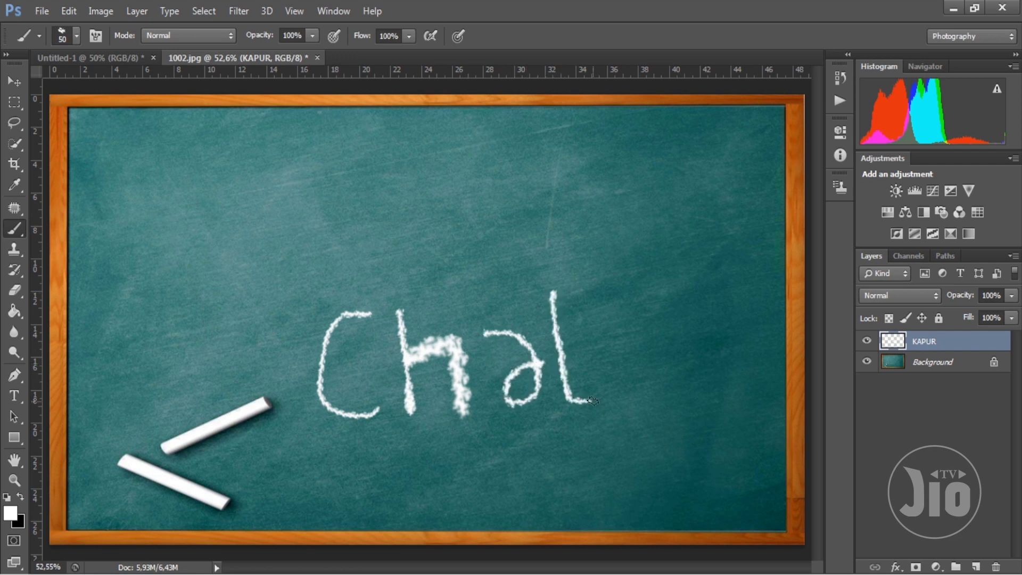
{"action": "left_click_drag", "start_coordinate": [606, 314], "coordinate": [626, 394]}
{"action": "left_click_drag", "start_coordinate": [678, 338], "coordinate": [675, 388]}
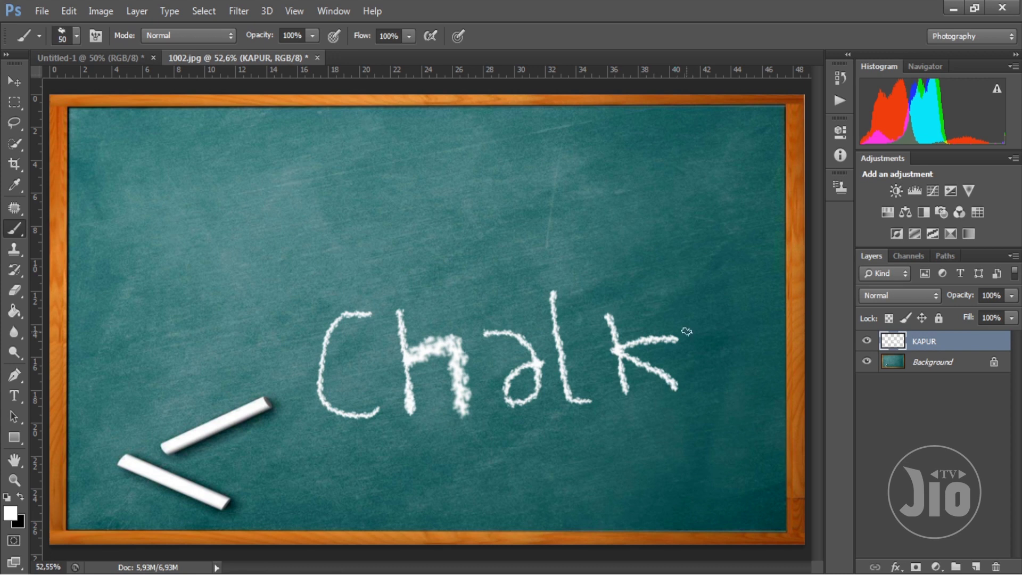
{"action": "key", "text": "bracketleft"}
{"action": "key", "text": "bracketleft"}
{"action": "key", "text": "bracketleft"}
{"action": "key", "text": "bracketleft"}
Step: Draw a peaked chalk line and a horizontal line above the word, then inspect it at 100%
{"action": "mouse_move", "coordinate": [72, 298]}
{"action": "left_mouse_down"}
{"action": "mouse_move", "coordinate": [441, 151]}
{"action": "mouse_move", "coordinate": [778, 319]}
{"action": "left_mouse_up"}
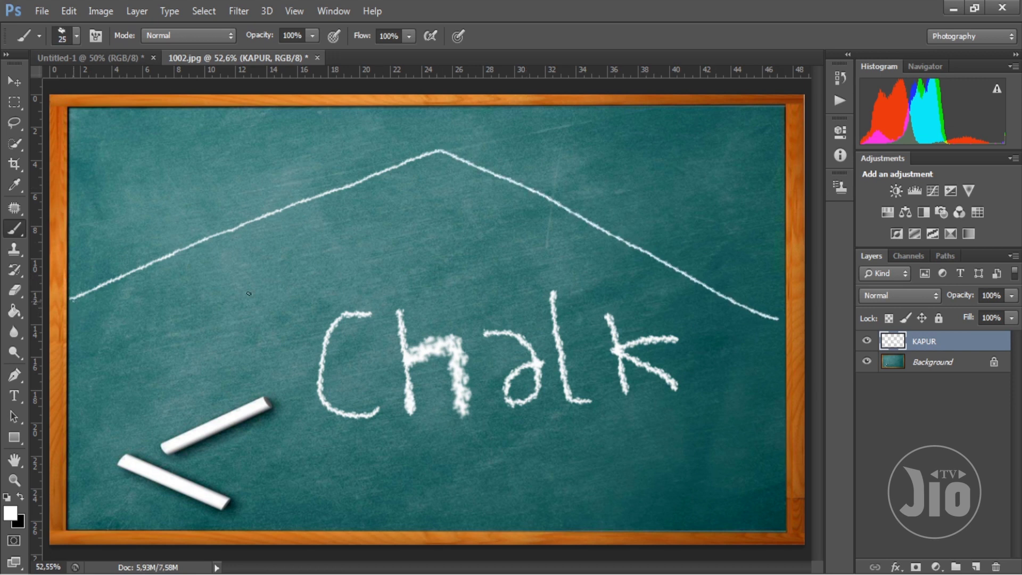
{"action": "left_click_drag", "start_coordinate": [73, 300], "coordinate": [740, 305]}
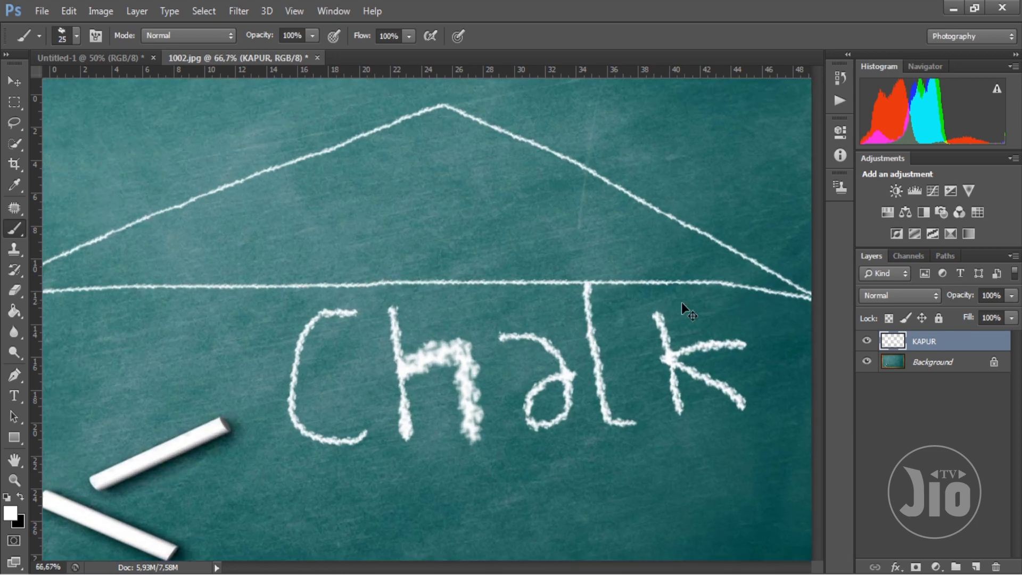
{"action": "key", "text": "ctrl+1"}
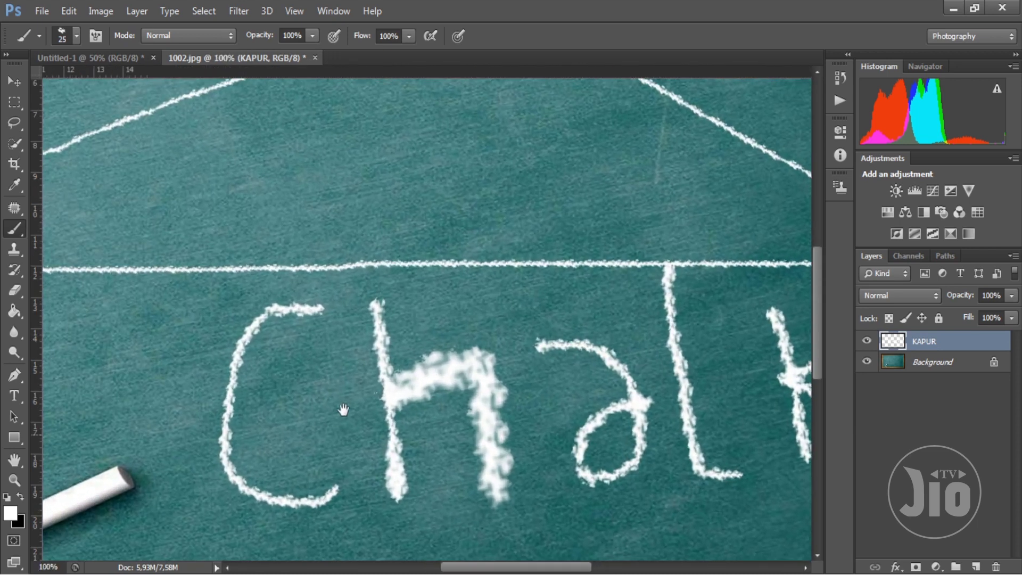
{"action": "left_click_drag", "start_coordinate": [333, 419], "coordinate": [486, 266]}
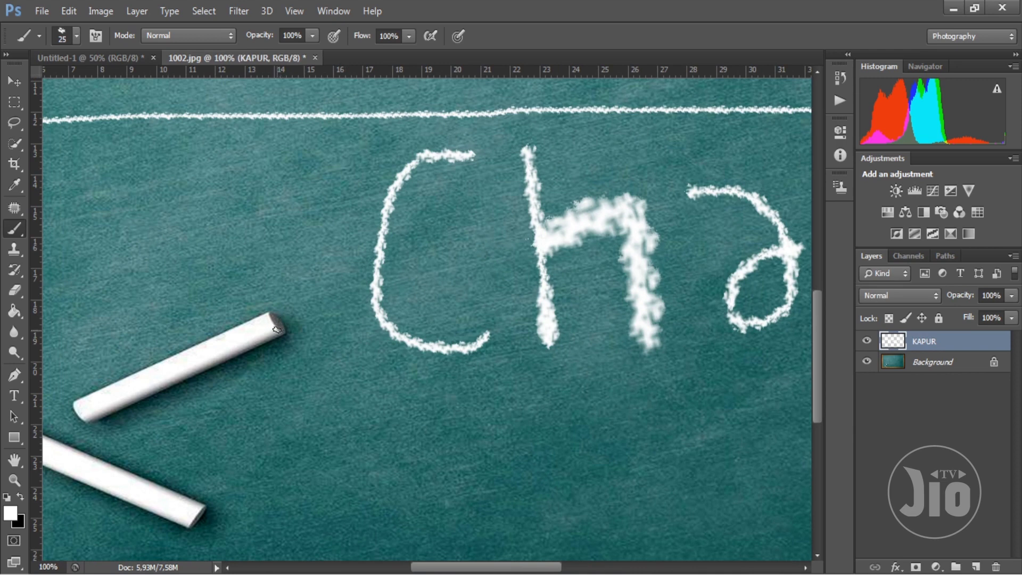
Step: Fit the whole chalkboard on screen and hide the KAPUR layer
{"action": "key", "text": "ctrl+minus"}
{"action": "key", "text": "ctrl+minus"}
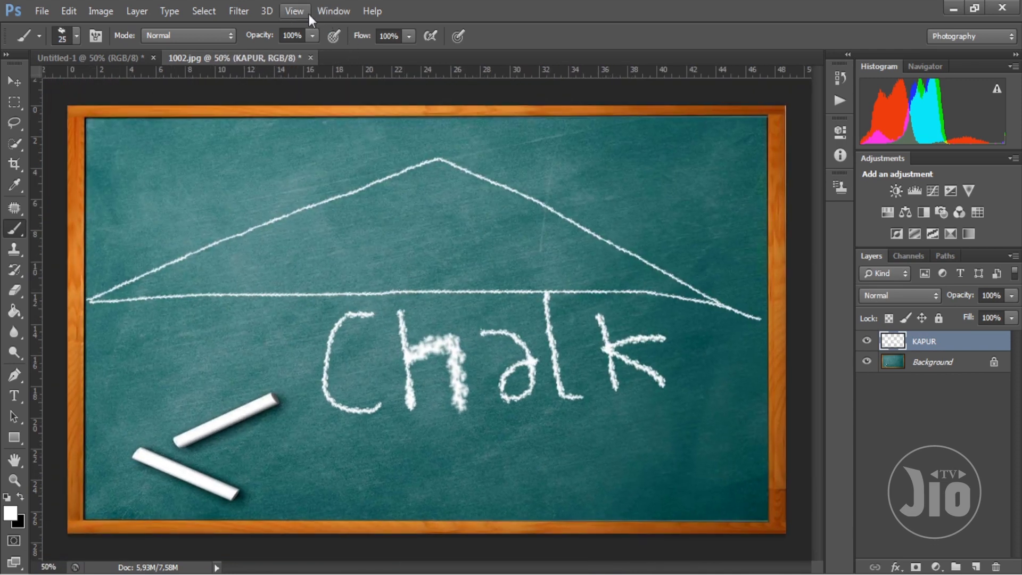
{"action": "left_click", "coordinate": [296, 11]}
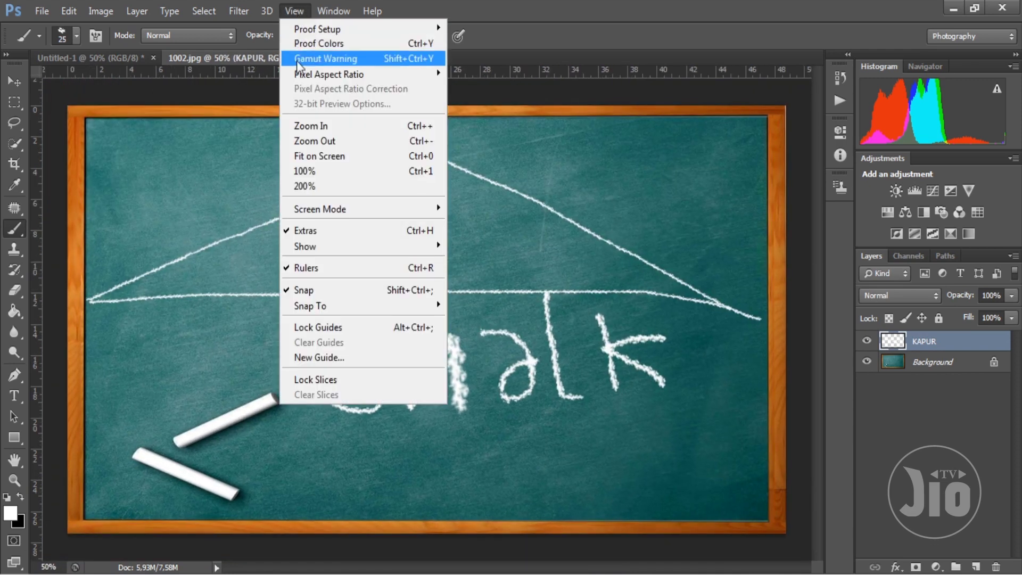
{"action": "left_click", "coordinate": [329, 156]}
{"action": "left_click", "coordinate": [867, 341]}
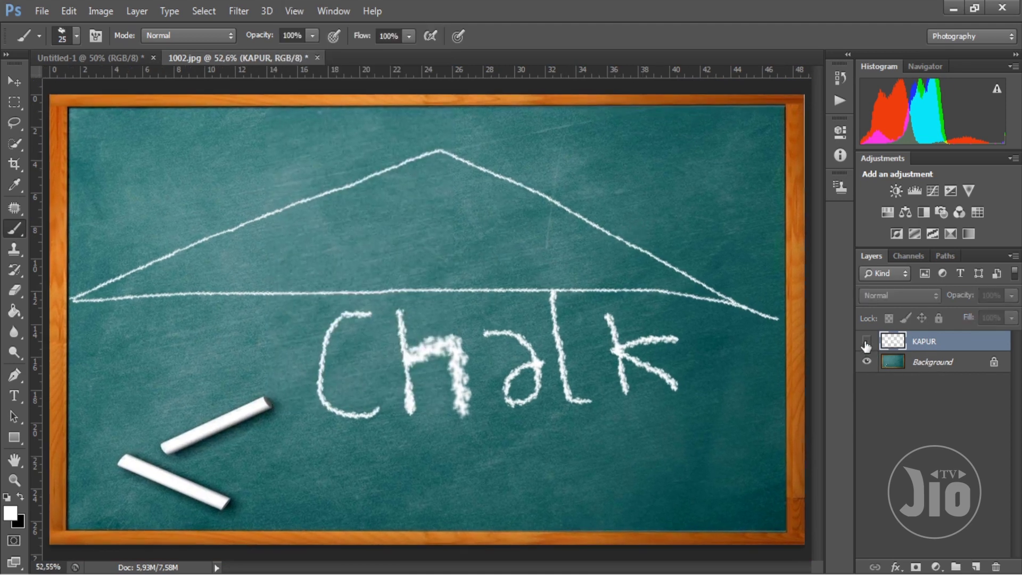
Step: Check the Brush tool variants and brush presets, keeping the ordinary Brush tool
{"action": "right_click", "coordinate": [14, 234]}
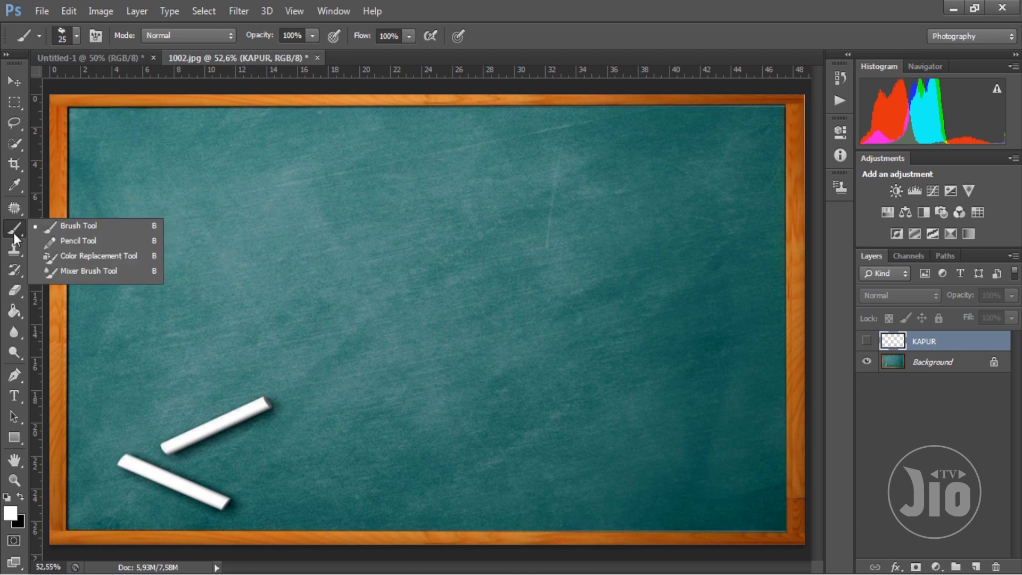
{"action": "left_click", "coordinate": [53, 232]}
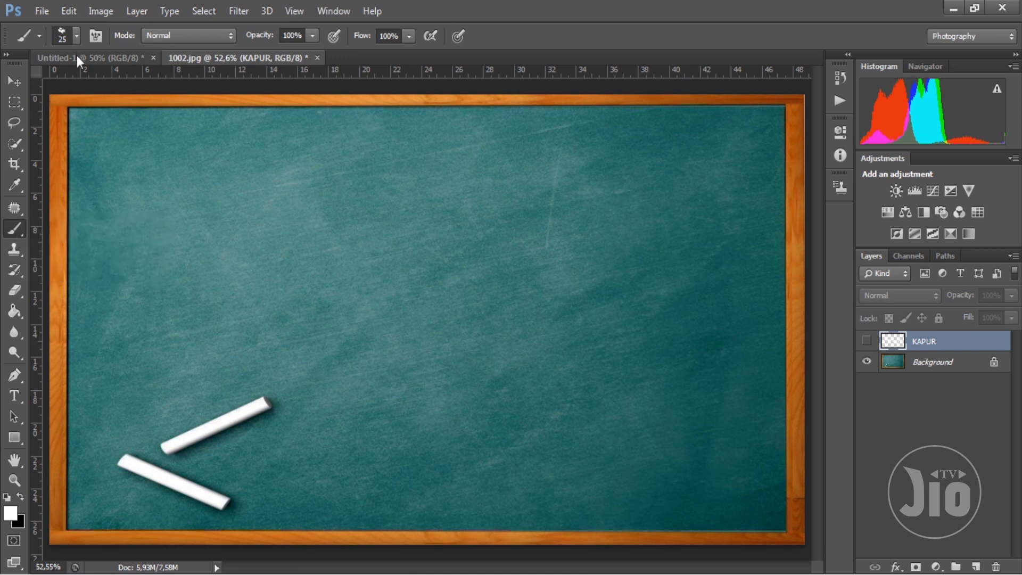
{"action": "left_click", "coordinate": [76, 36]}
{"action": "key", "text": "Escape"}
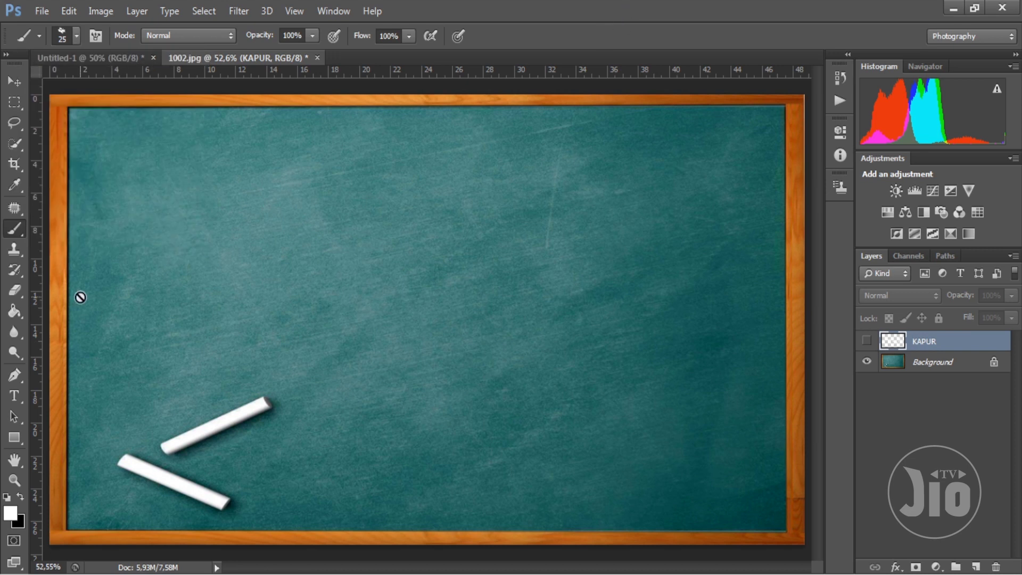
Step: Type the word 'Chalk' in white Agathe Ledden on the board
{"action": "left_click", "coordinate": [14, 395]}
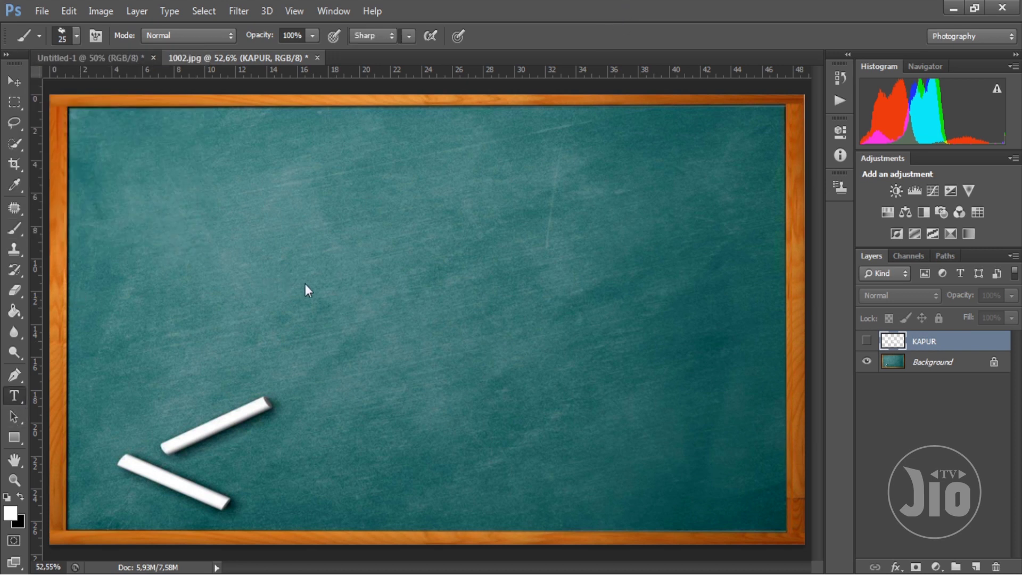
{"action": "left_click", "coordinate": [394, 308]}
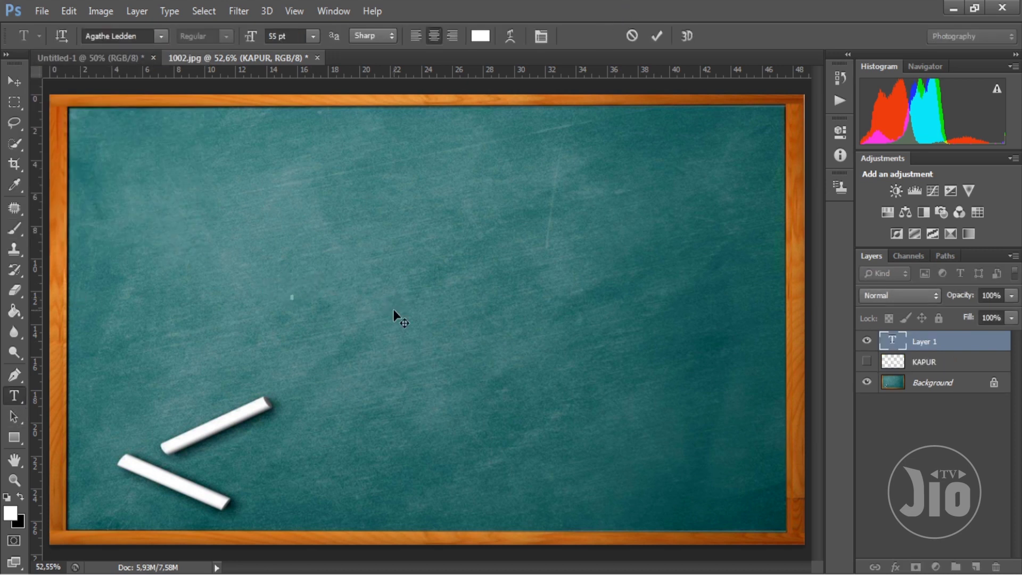
{"action": "type", "text": "(h"}
{"action": "type", "text": "alk"}
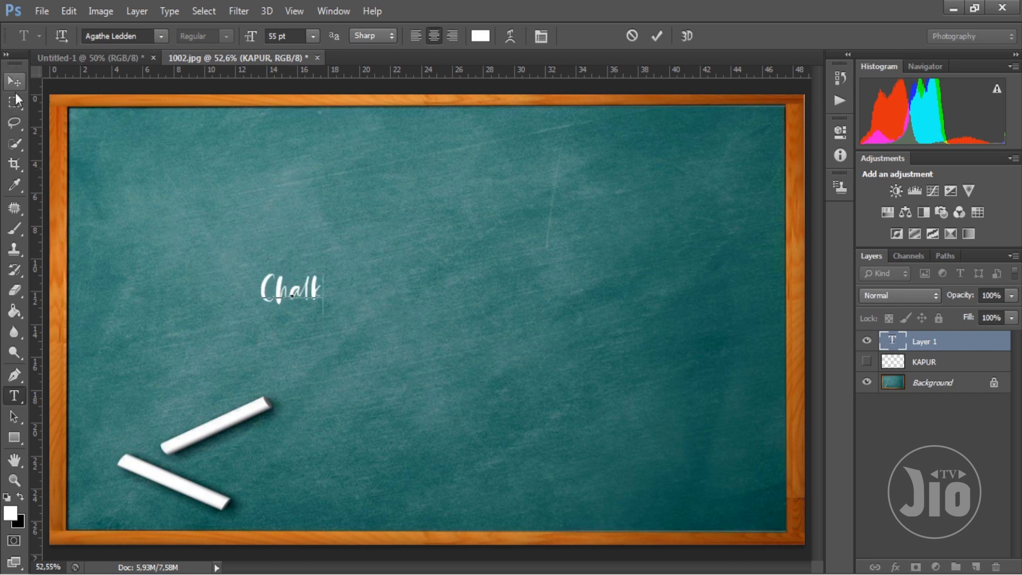
{"action": "left_click", "coordinate": [15, 81]}
Step: Scale the Chalk text up several times and move it toward the board centre
{"action": "key", "text": "ctrl+t"}
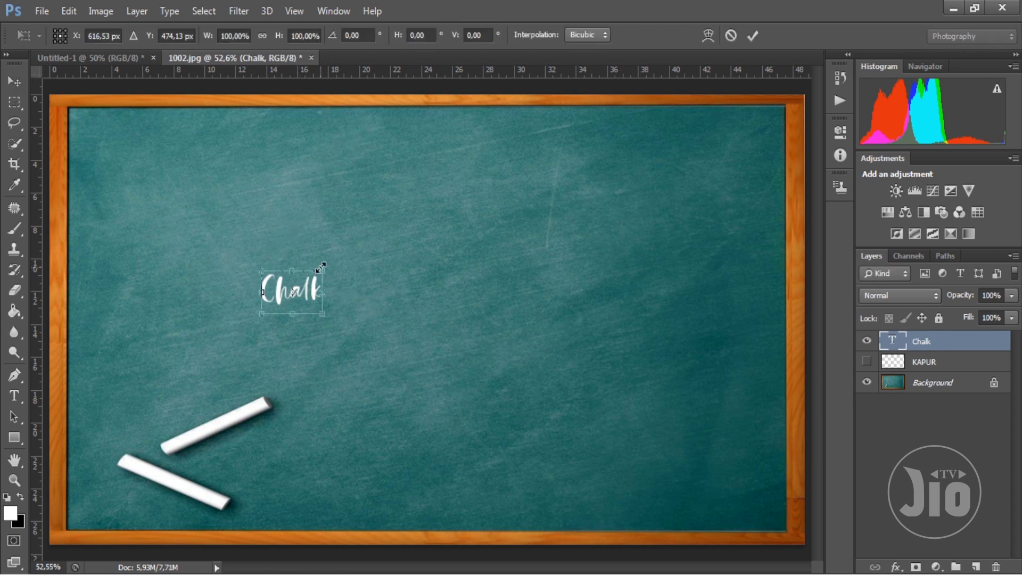
{"action": "left_click_drag", "start_coordinate": [321, 266], "coordinate": [654, 165]}
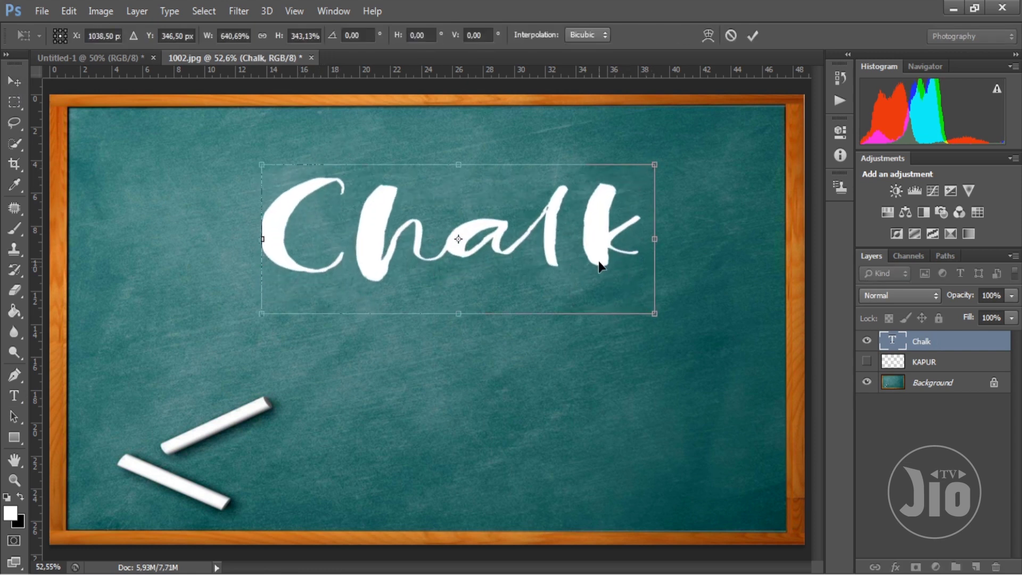
{"action": "left_click_drag", "start_coordinate": [599, 265], "coordinate": [588, 342]}
{"action": "key", "text": "Return"}
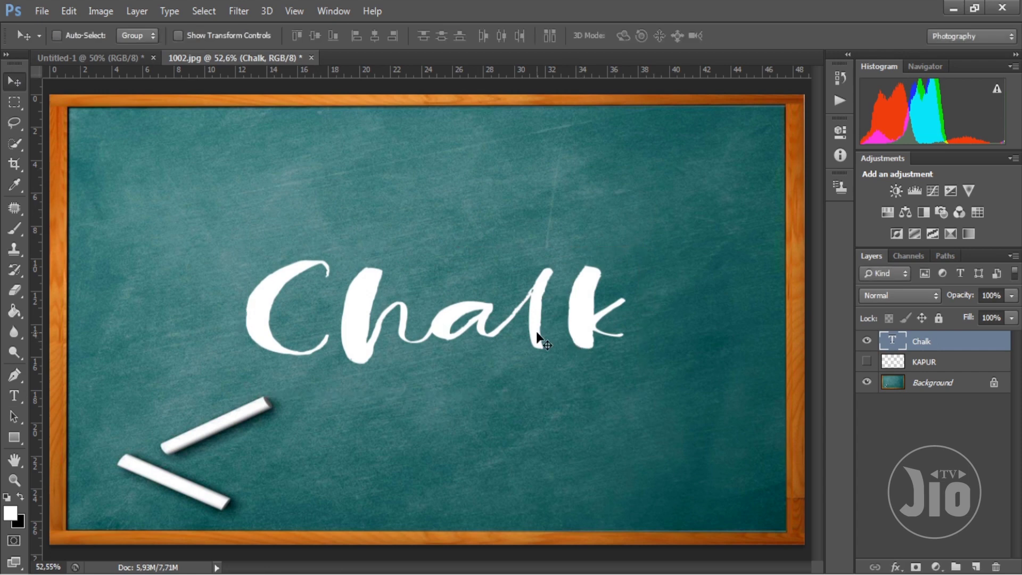
Step: Select all the letters of the Chalk word for editing
{"action": "key", "text": "t"}
{"action": "left_click", "coordinate": [568, 341]}
{"action": "key", "text": "ctrl+a"}
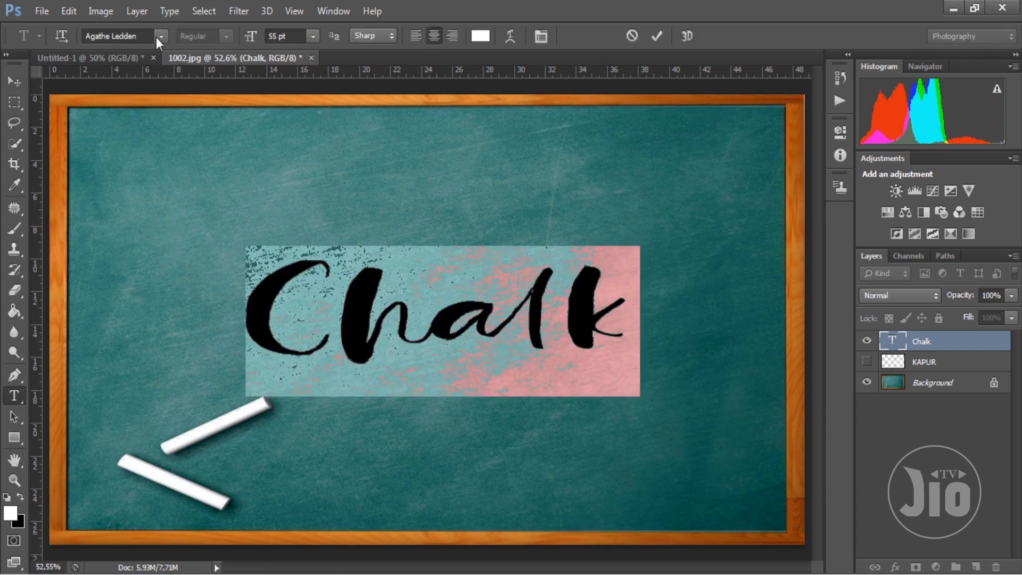
Step: Try the Antara Distance font on the word, then revert to Agathe Ledden
{"action": "left_click", "coordinate": [160, 36]}
{"action": "left_click_drag", "start_coordinate": [325, 75], "coordinate": [325, 68]}
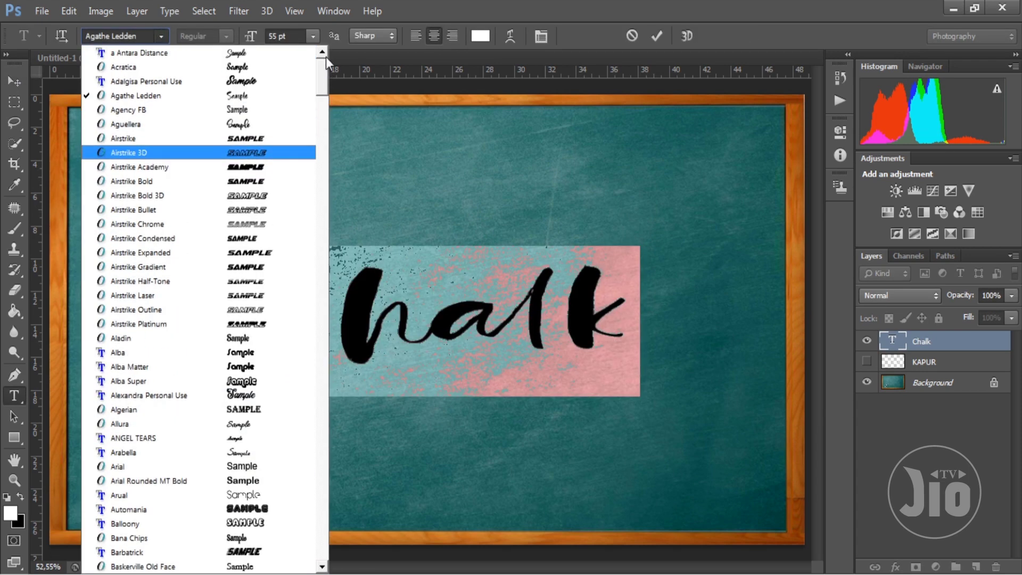
{"action": "left_click", "coordinate": [288, 53]}
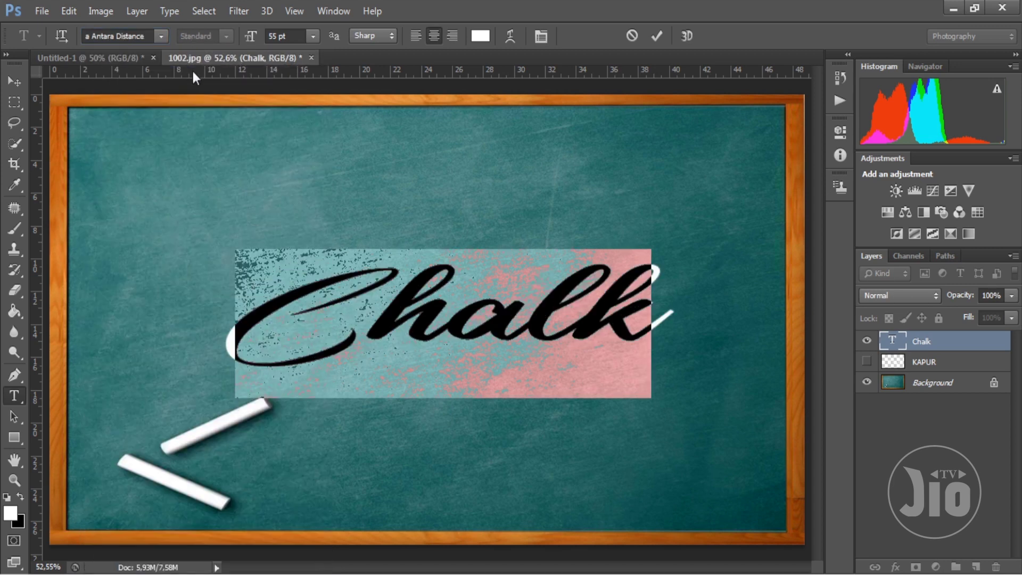
{"action": "left_click", "coordinate": [161, 36]}
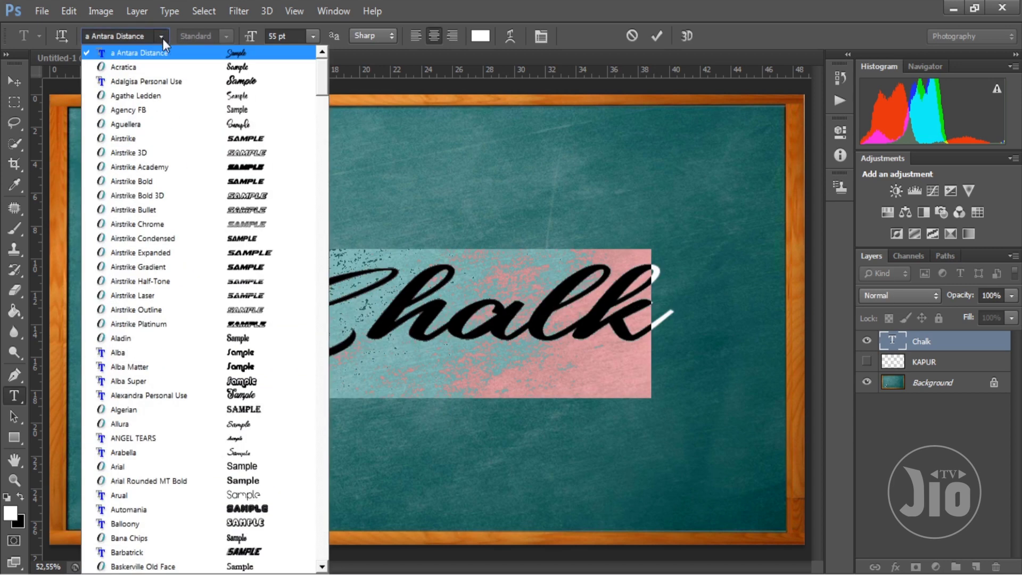
{"action": "left_click", "coordinate": [169, 95]}
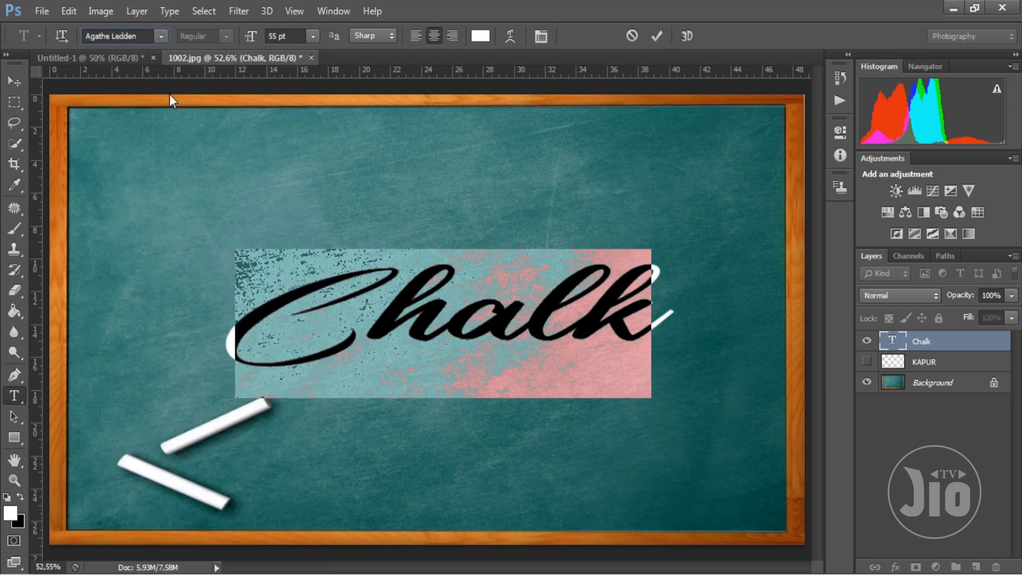
{"action": "left_click", "coordinate": [16, 79]}
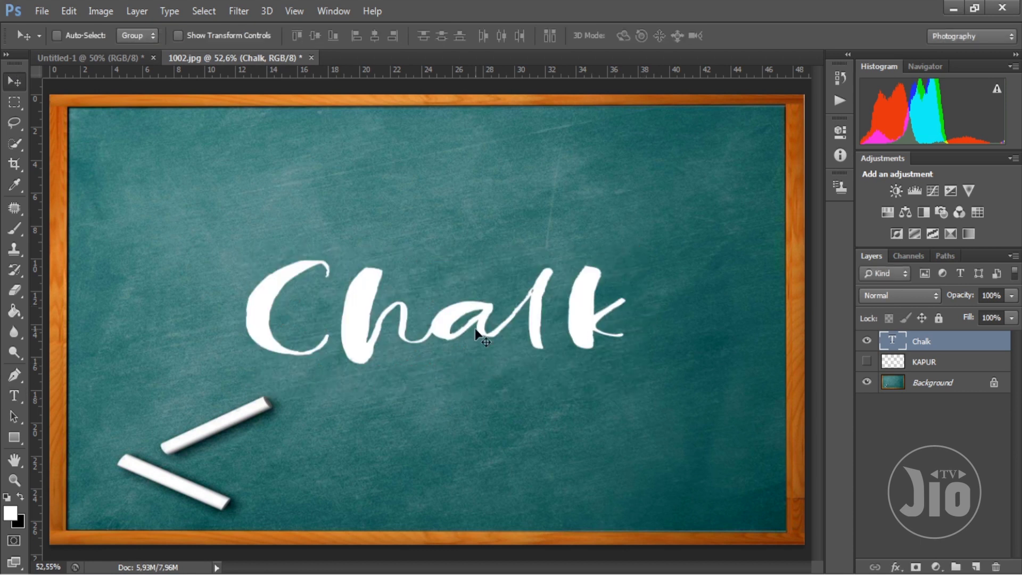
Step: Set the Chalk text in Arial Narrow
{"action": "key", "text": "t"}
{"action": "left_click", "coordinate": [558, 335]}
{"action": "key", "text": "ctrl+a"}
{"action": "left_click", "coordinate": [161, 36]}
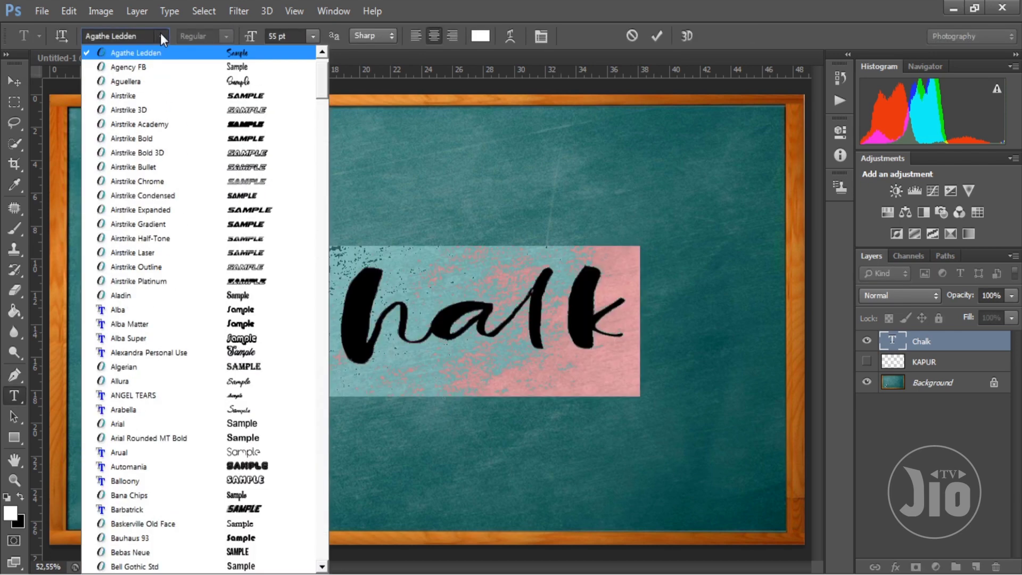
{"action": "left_click", "coordinate": [247, 423]}
{"action": "left_click", "coordinate": [224, 40]}
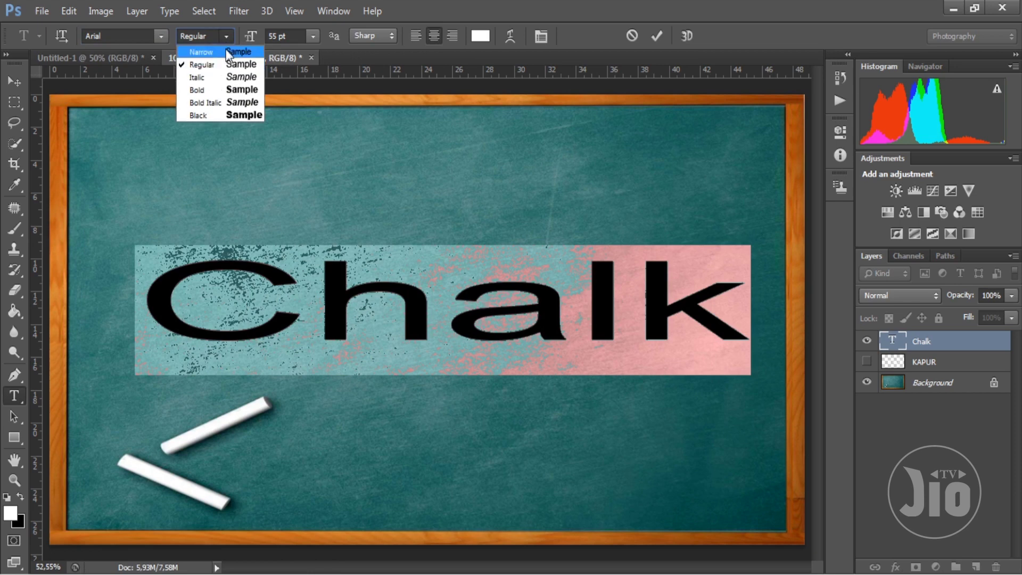
{"action": "left_click", "coordinate": [226, 51]}
{"action": "left_click", "coordinate": [15, 81]}
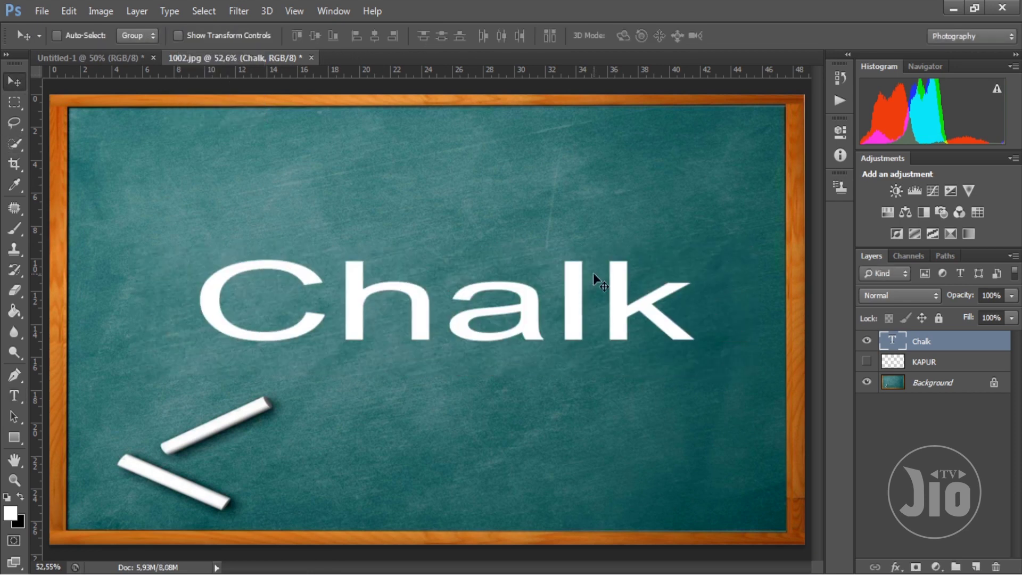
Step: Shrink the Chalk text to about 43% and centre it on the board
{"action": "key", "text": "ctrl+t"}
{"action": "mouse_move", "coordinate": [699, 241]}
{"action": "left_mouse_down"}
{"action": "mouse_move", "coordinate": [417, 328]}
{"action": "mouse_move", "coordinate": [545, 281]}
{"action": "left_mouse_up"}
{"action": "key", "text": "Return"}
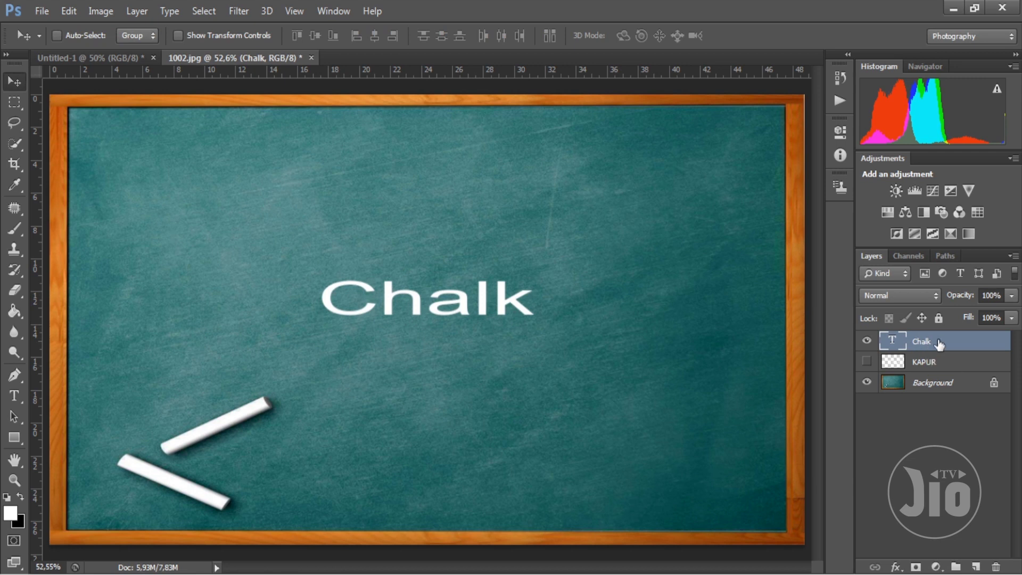
Step: Convert the Chalk text to a work path, zoom in, and hide the Chalk text layer
{"action": "right_click", "coordinate": [919, 346]}
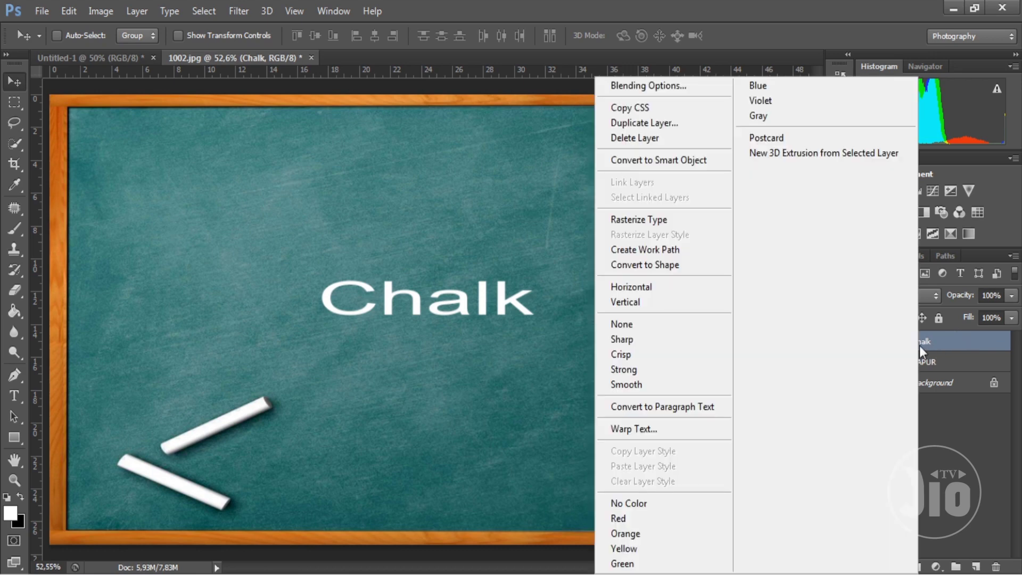
{"action": "left_click", "coordinate": [674, 253]}
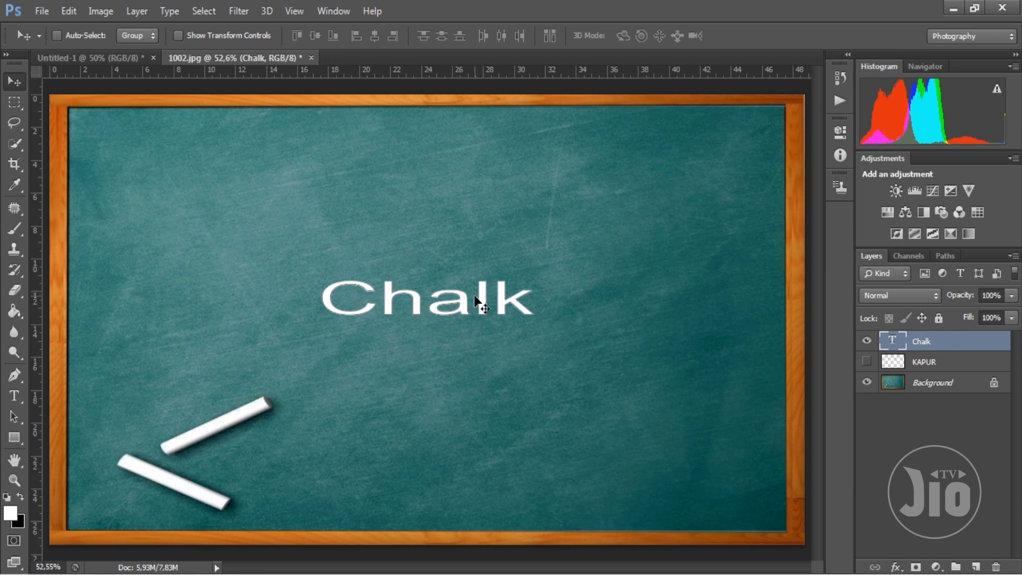
{"action": "key", "text": "ctrl+plus"}
{"action": "key", "text": "ctrl+plus"}
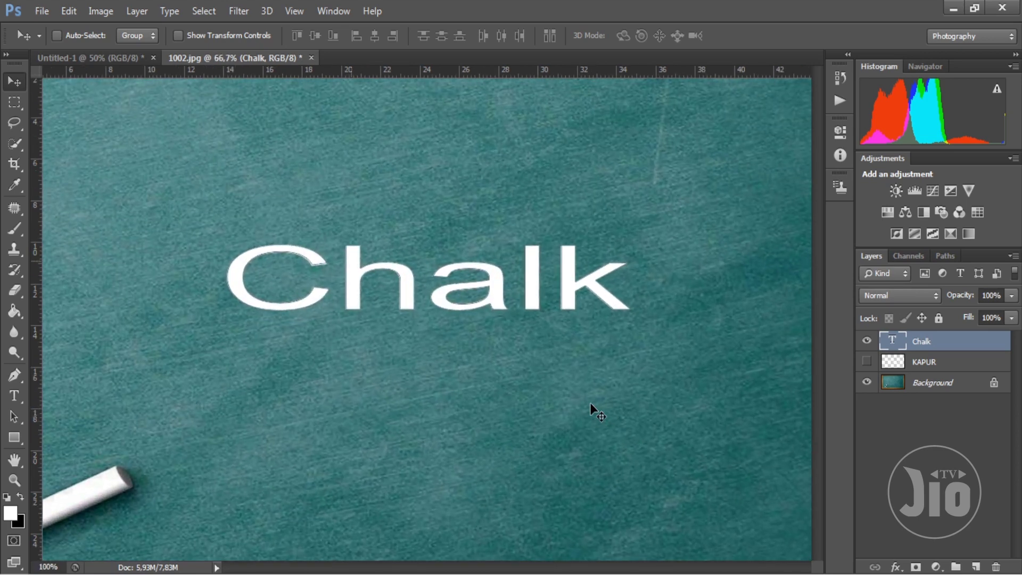
{"action": "key", "text": "ctrl+plus"}
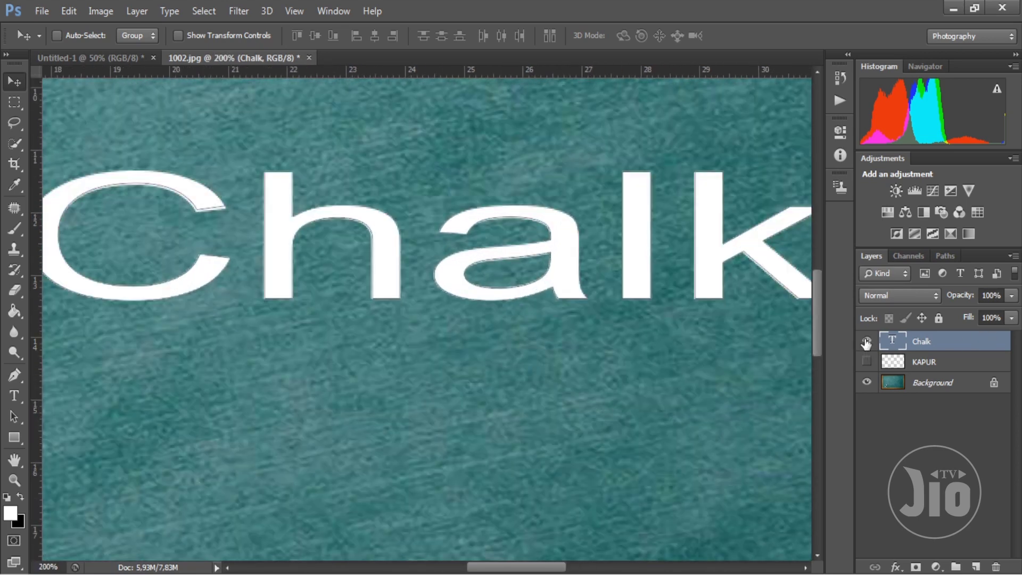
{"action": "left_click", "coordinate": [866, 341]}
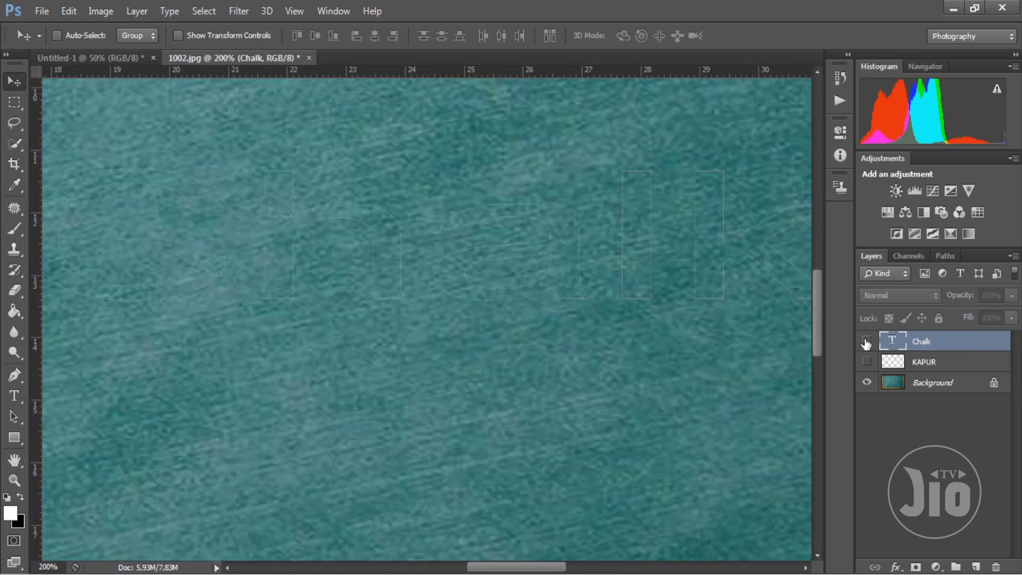
{"action": "left_click", "coordinate": [867, 382]}
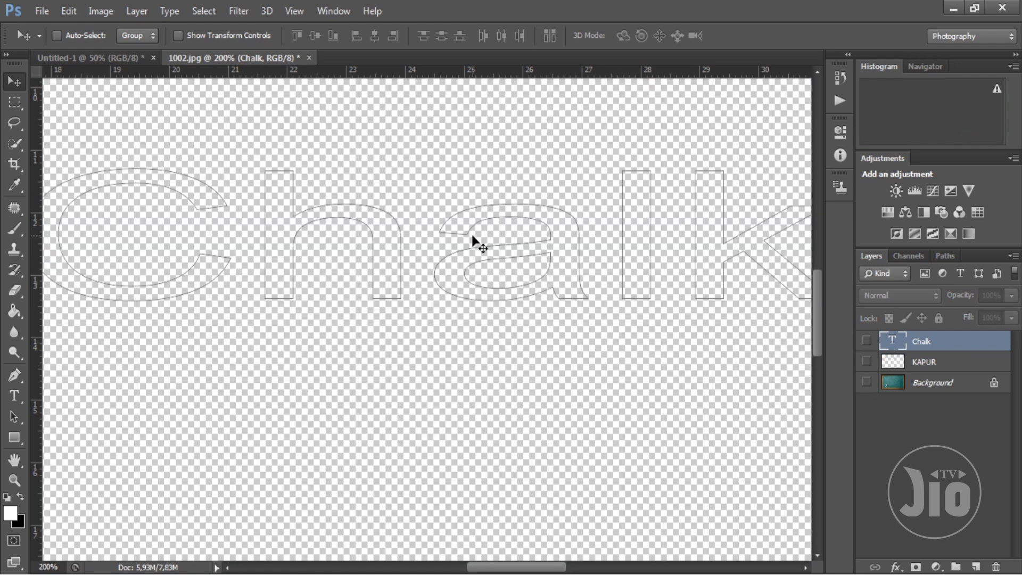
{"action": "left_click", "coordinate": [867, 382]}
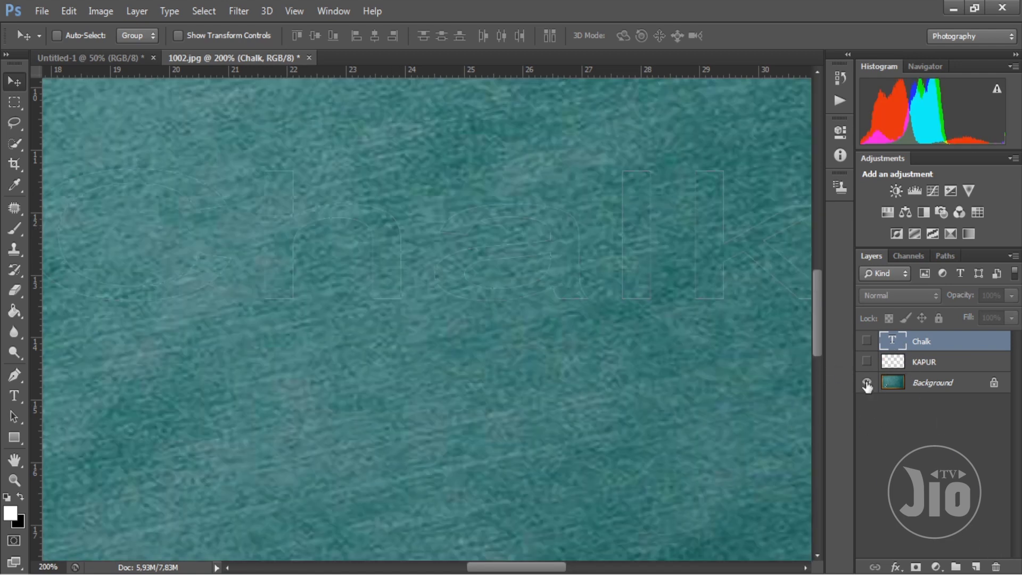
Step: Add a new empty layer named TEKS and hide the chalkboard Background
{"action": "left_click", "coordinate": [976, 566]}
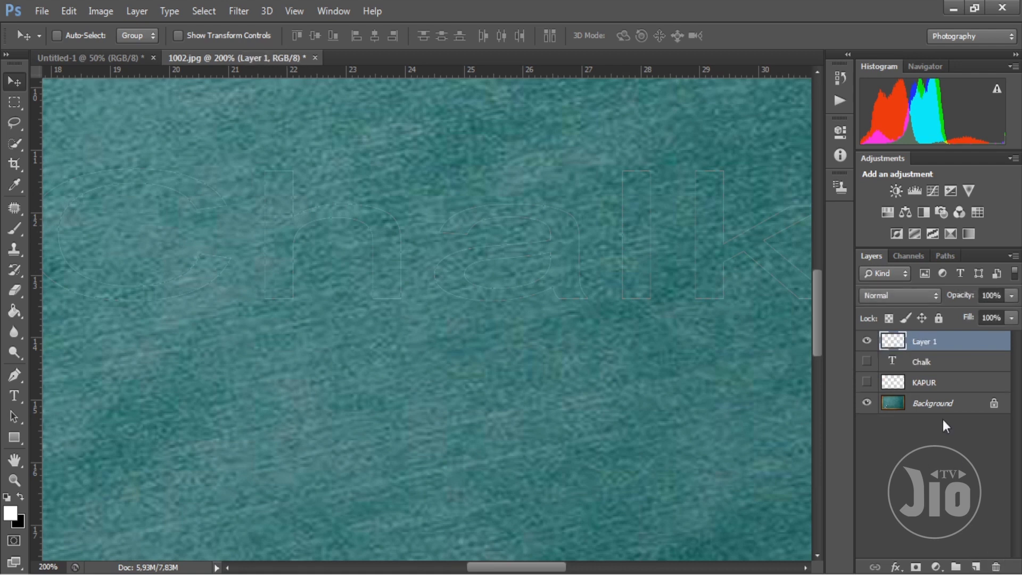
{"action": "double_click", "coordinate": [923, 342]}
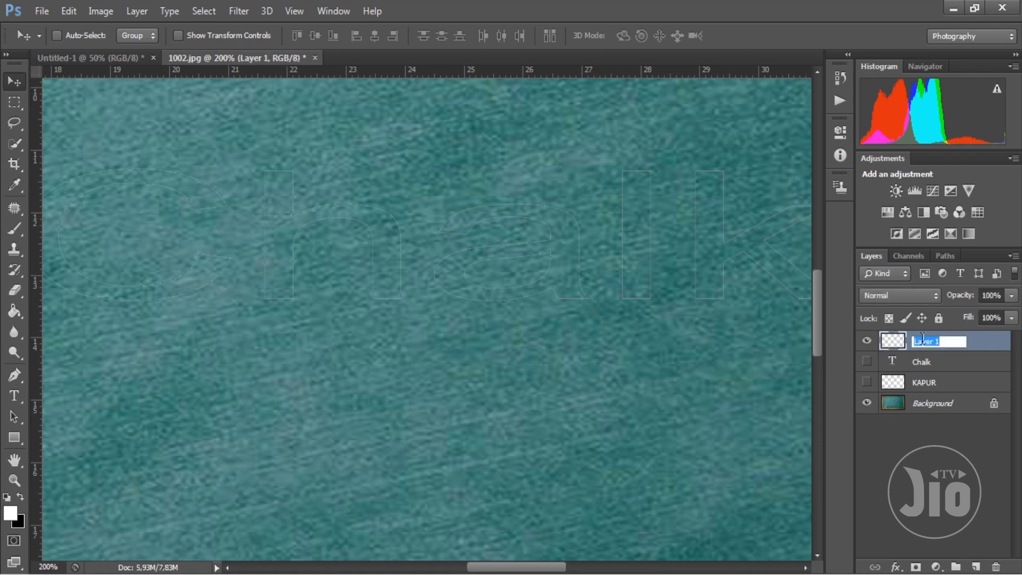
{"action": "type", "text": "TEKS"}
{"action": "key", "text": "Return"}
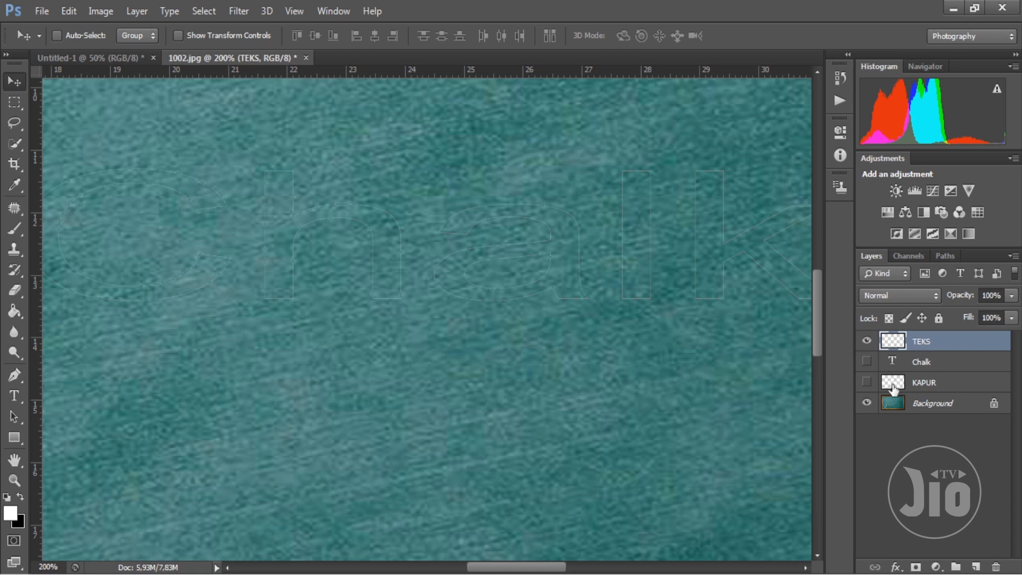
{"action": "left_click", "coordinate": [867, 403]}
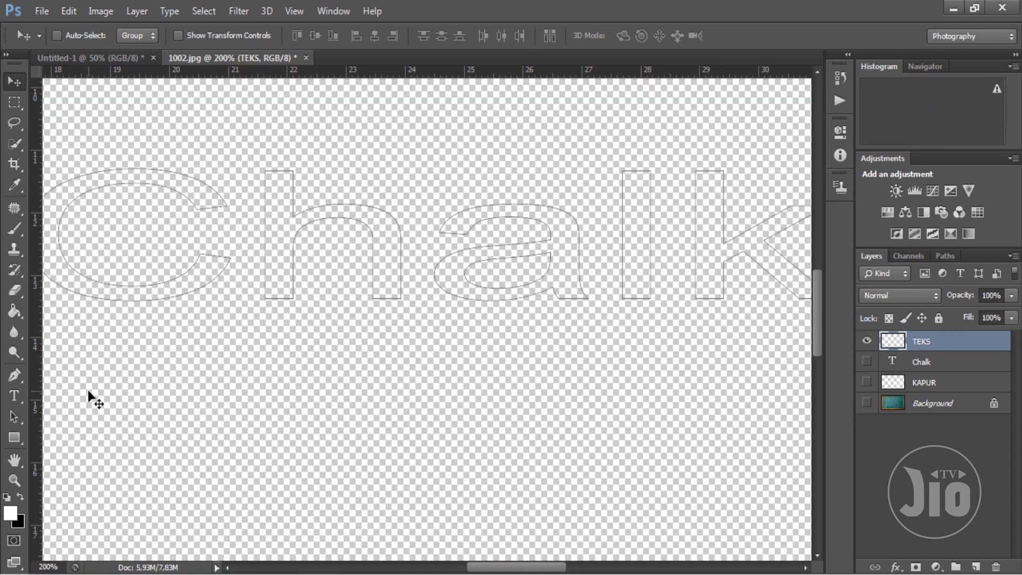
Step: Stroke the letter path with the brush using the Pen Tool, show the Background, then undo the stroke
{"action": "left_click", "coordinate": [21, 375]}
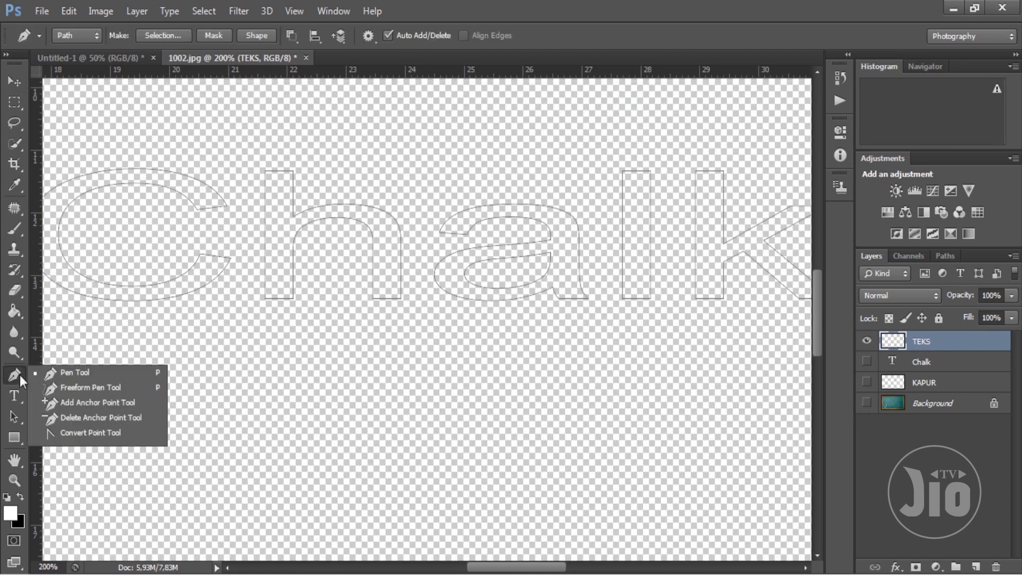
{"action": "left_click", "coordinate": [48, 375]}
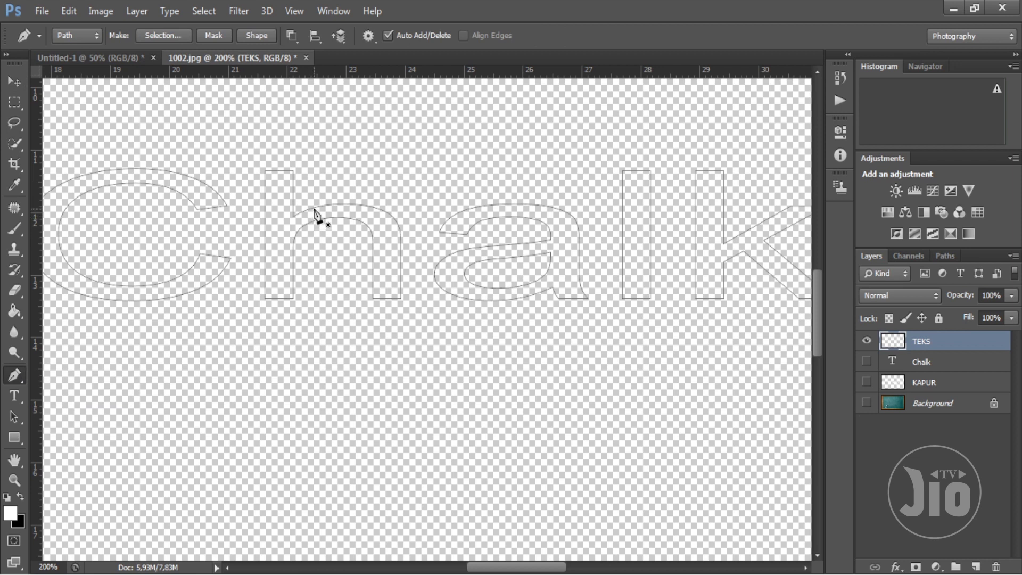
{"action": "right_click", "coordinate": [314, 213]}
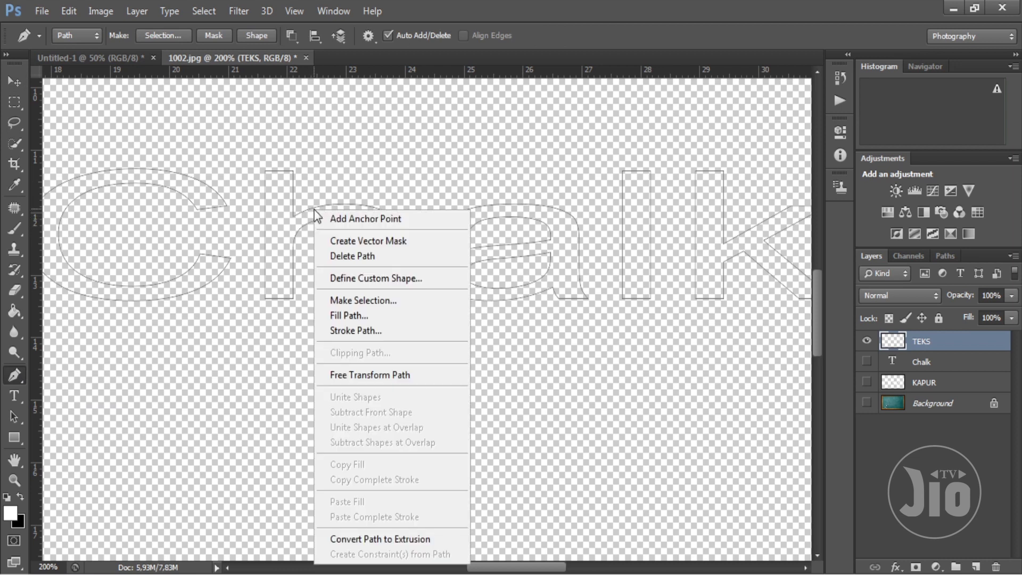
{"action": "left_click", "coordinate": [378, 330]}
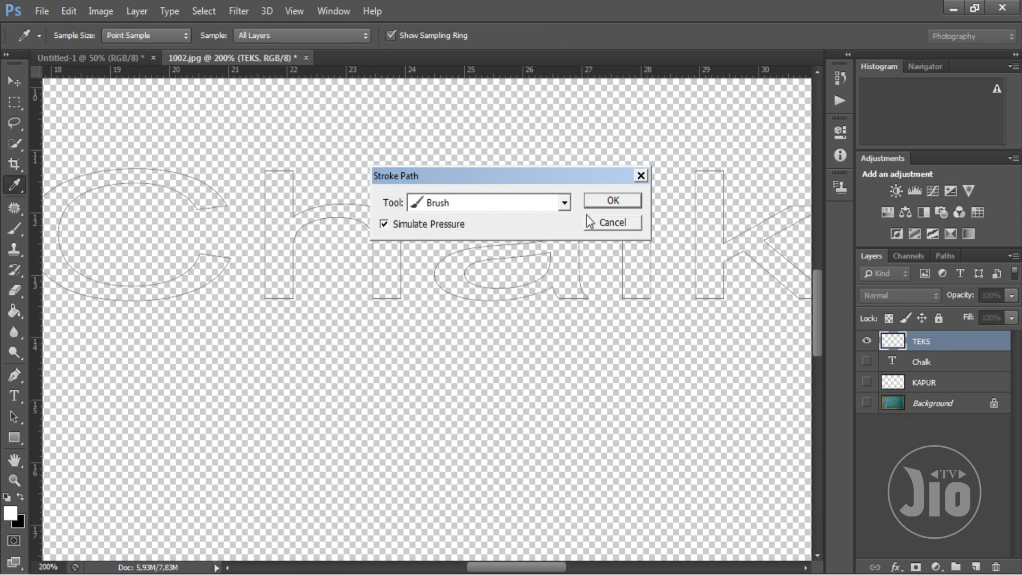
{"action": "left_click", "coordinate": [607, 201]}
{"action": "left_click", "coordinate": [867, 404]}
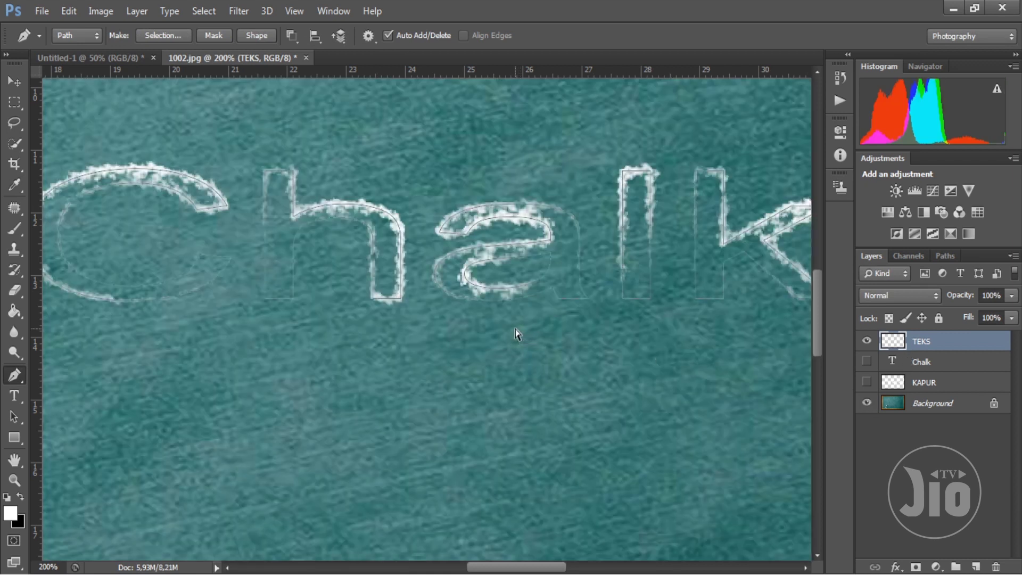
{"action": "key", "text": "ctrl+z"}
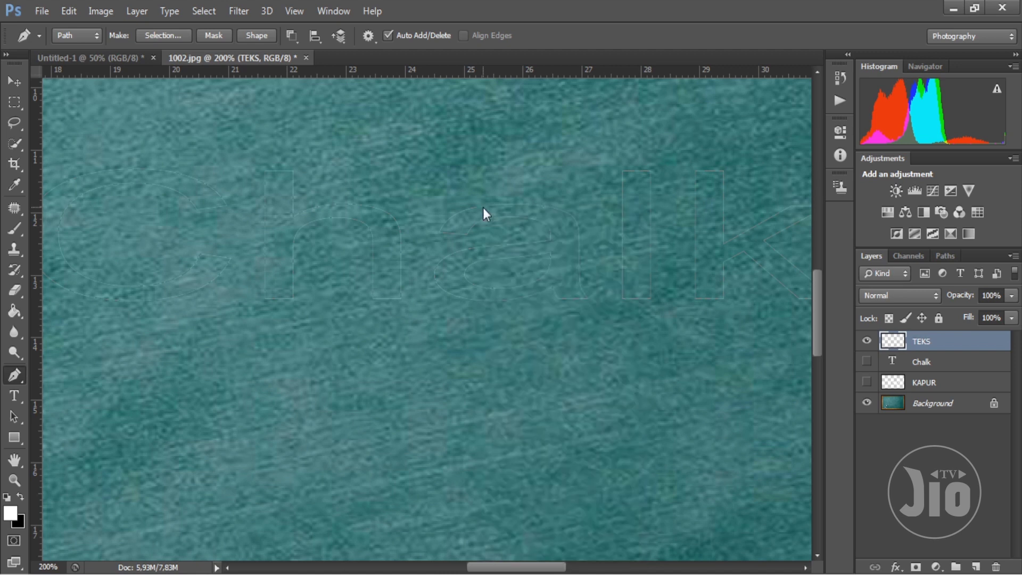
Step: Stroke the path with the chalk brush again and undo it
{"action": "right_click", "coordinate": [484, 207]}
{"action": "left_click", "coordinate": [522, 332]}
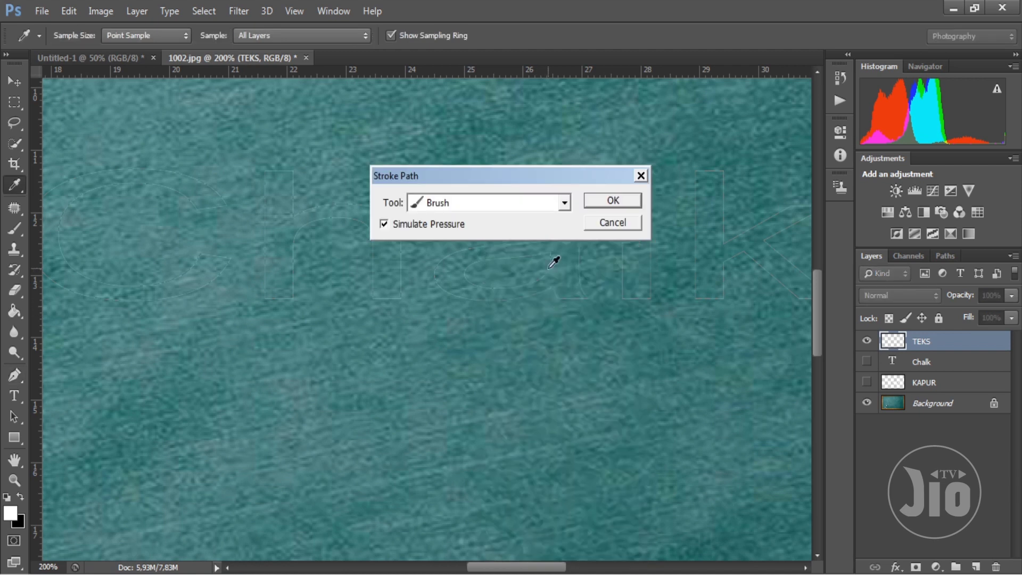
{"action": "left_click", "coordinate": [601, 206]}
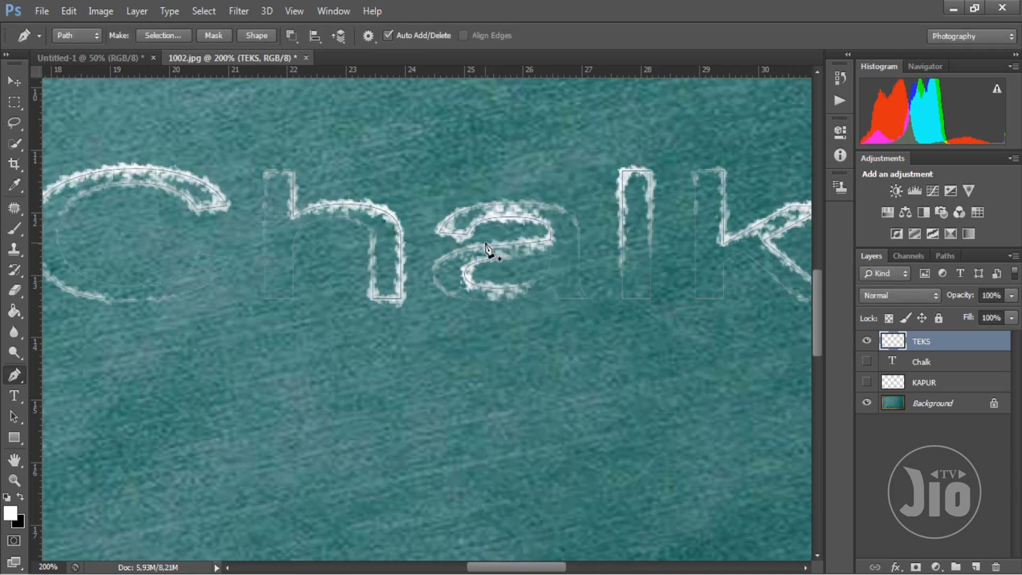
{"action": "key", "text": "ctrl+z"}
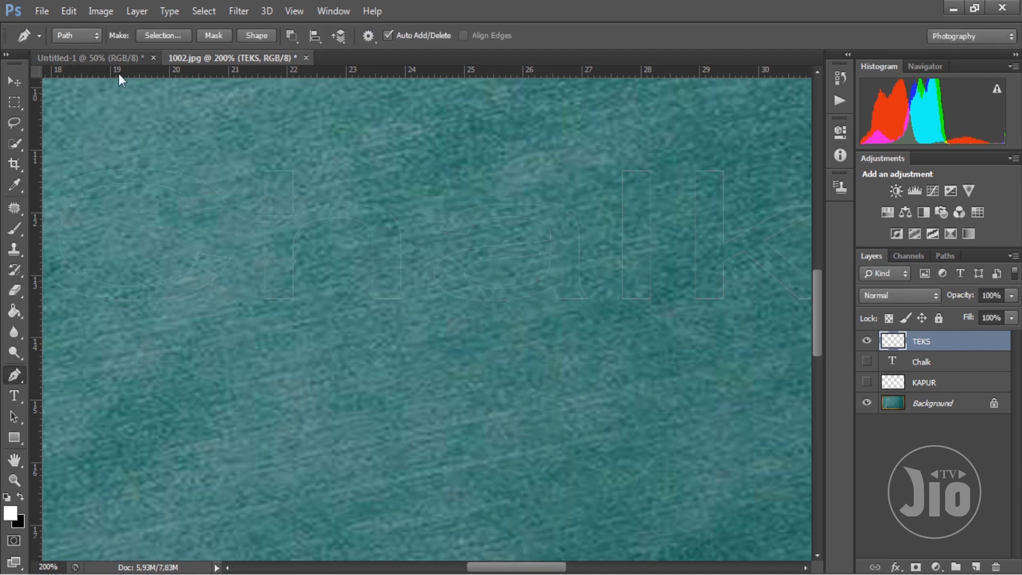
Step: Turn off Smoothing for the 25 px chalk brush in Brush Settings, then zoom out
{"action": "left_click", "coordinate": [15, 229]}
{"action": "left_click", "coordinate": [95, 35]}
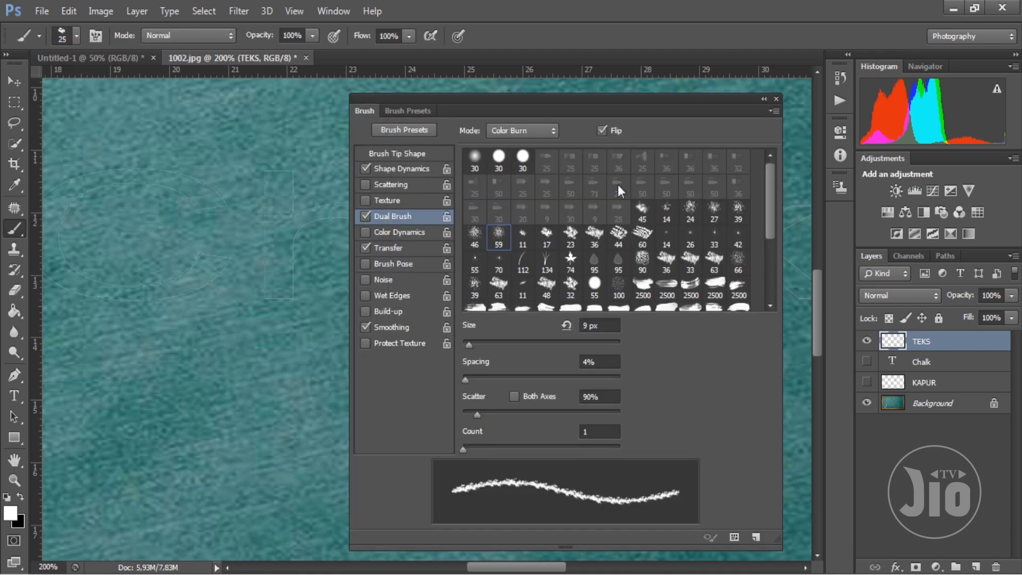
{"action": "left_click", "coordinate": [601, 397]}
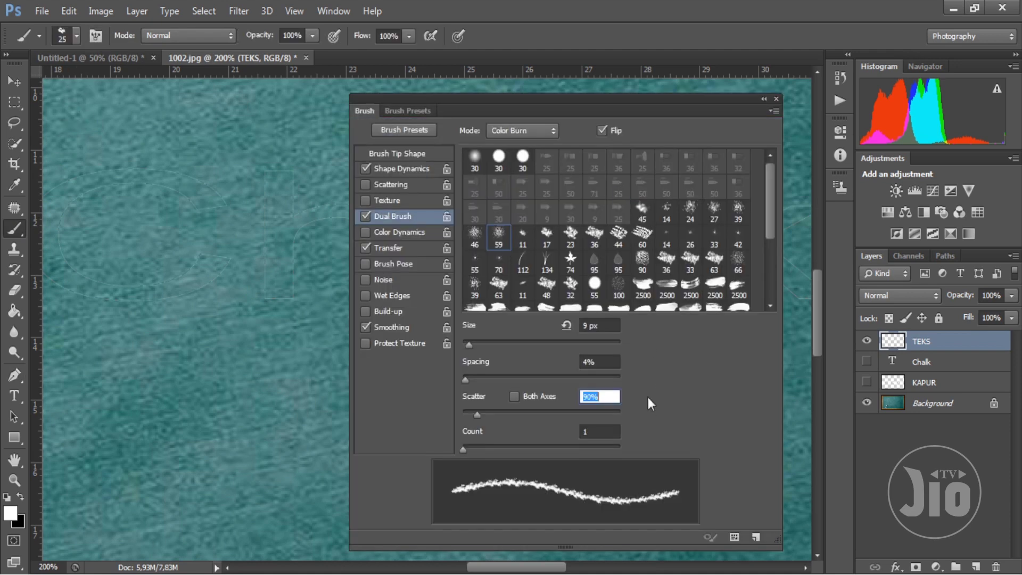
{"action": "left_click", "coordinate": [396, 153]}
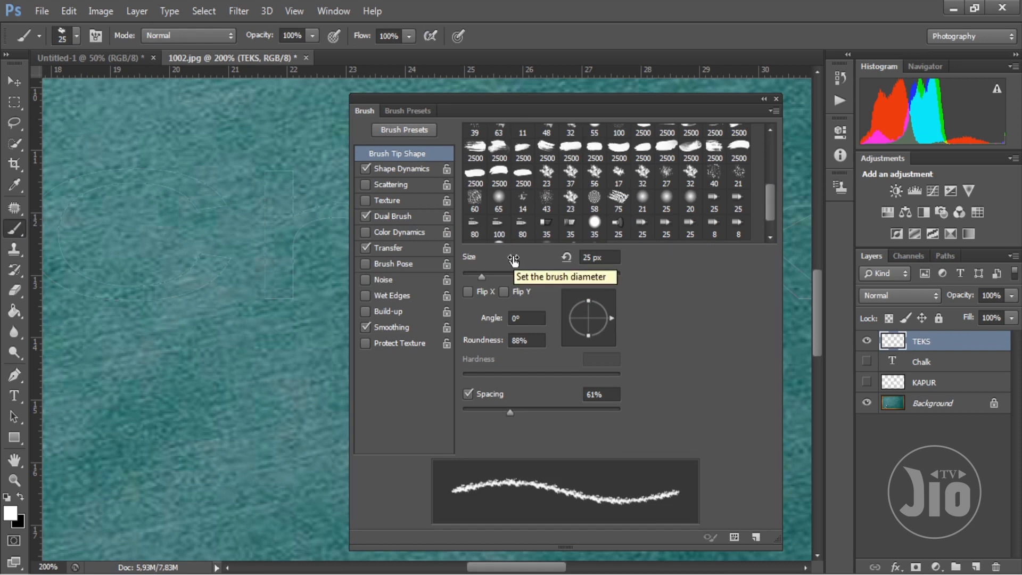
{"action": "left_click", "coordinate": [366, 327]}
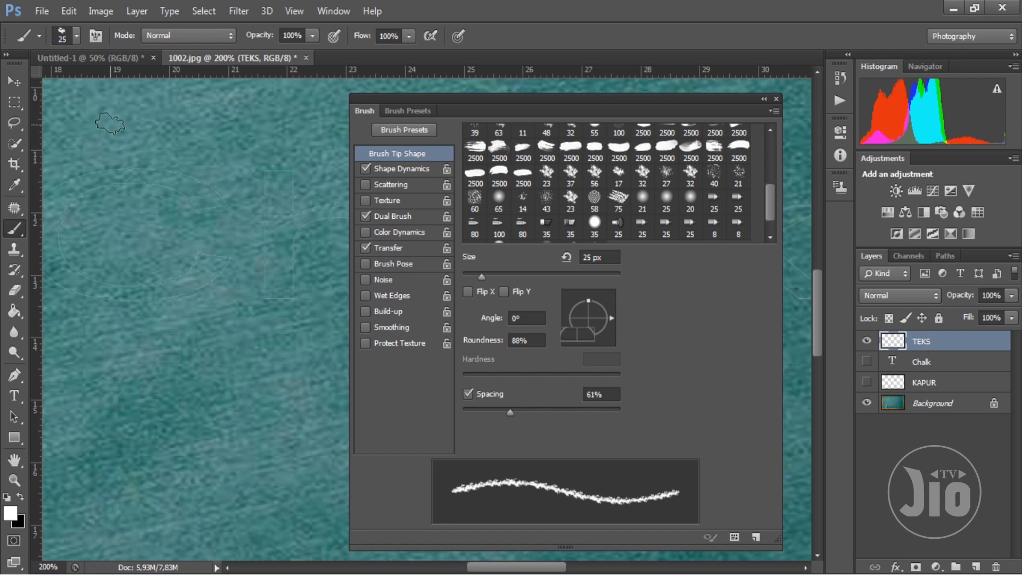
{"action": "left_click", "coordinate": [776, 99]}
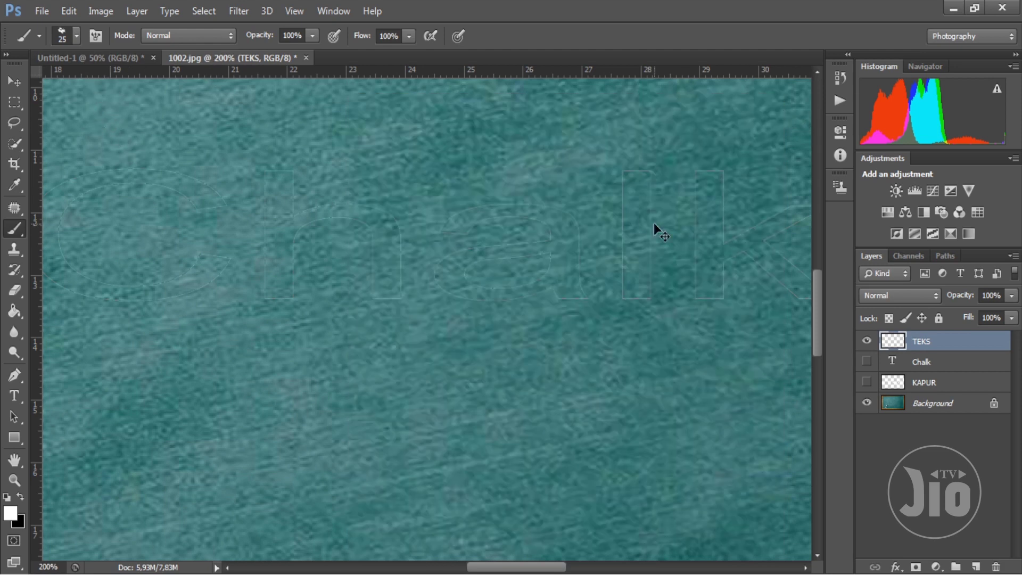
{"action": "key", "text": "ctrl+minus"}
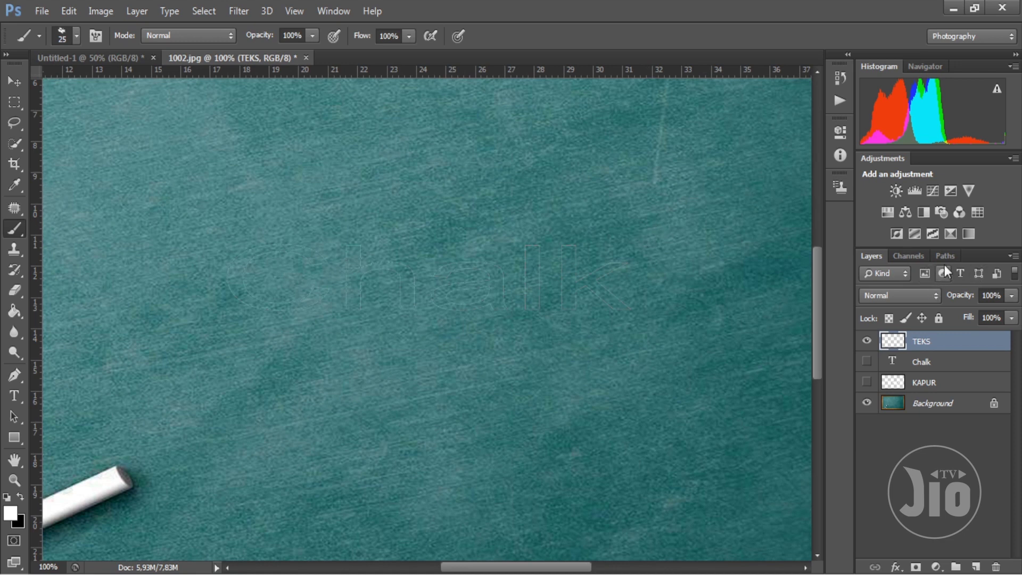
Step: Scale the Chalk letter path up to about 150% with Free Transform
{"action": "key", "text": "ctrl+t"}
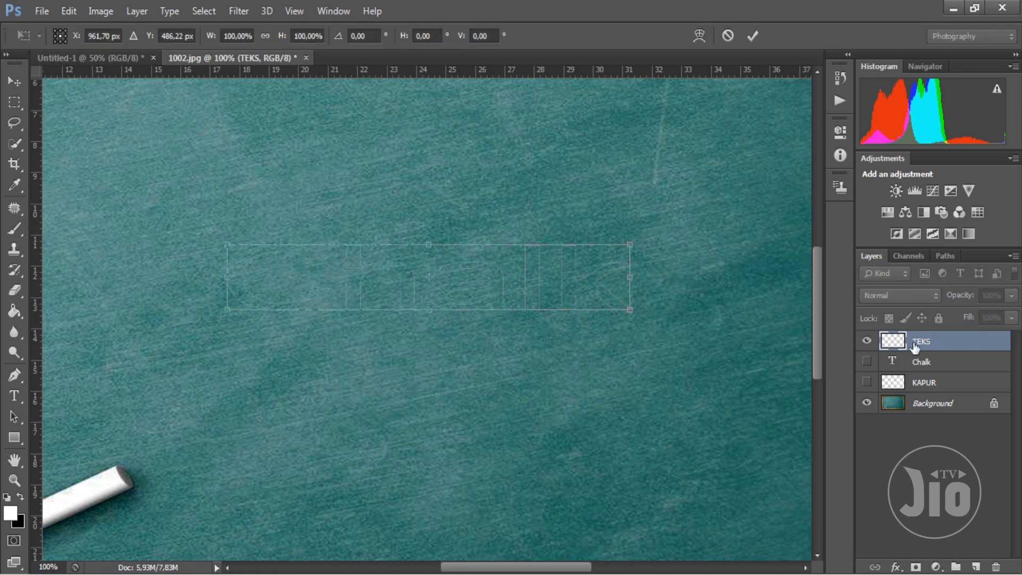
{"action": "mouse_move", "coordinate": [632, 245]}
{"action": "left_mouse_down"}
{"action": "mouse_move", "coordinate": [748, 176]}
{"action": "mouse_move", "coordinate": [748, 206]}
{"action": "left_mouse_up"}
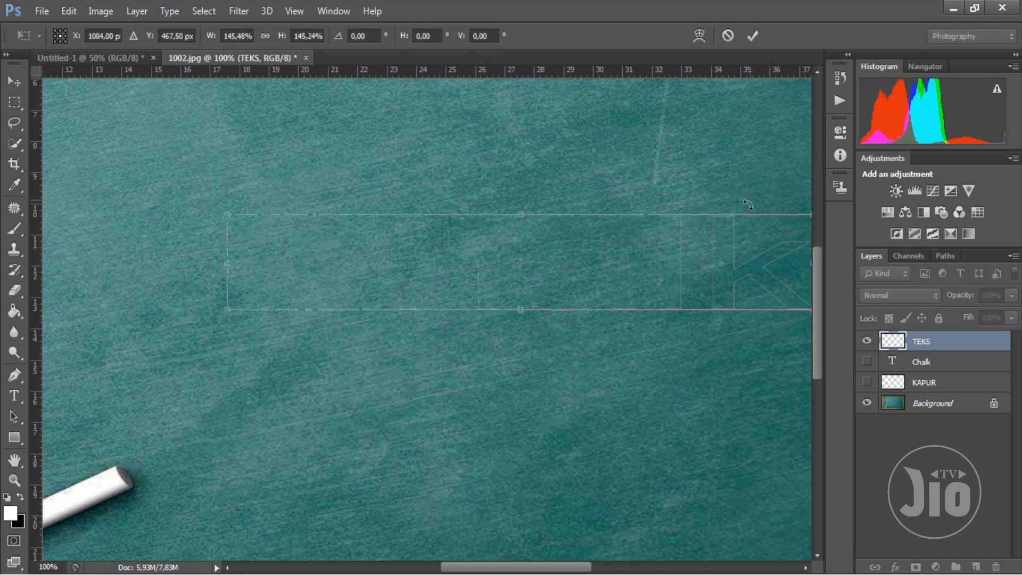
{"action": "key", "text": "ctrl+minus"}
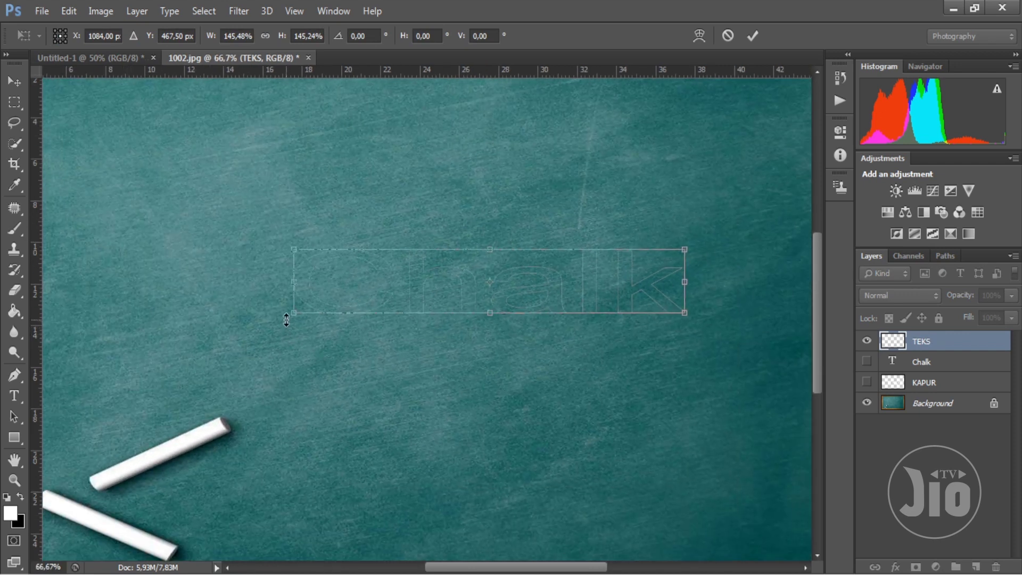
{"action": "left_click_drag", "start_coordinate": [282, 315], "coordinate": [165, 392]}
{"action": "key", "text": "Return"}
Step: Stroke the enlarged letter path with the chalk Brush on the TEKS layer
{"action": "key", "text": "b"}
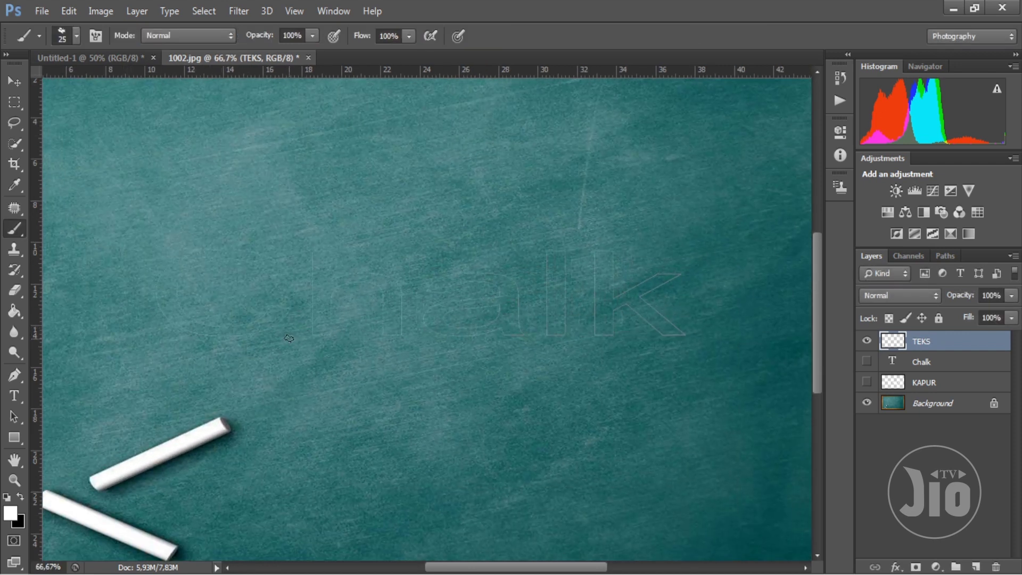
{"action": "left_click", "coordinate": [15, 376]}
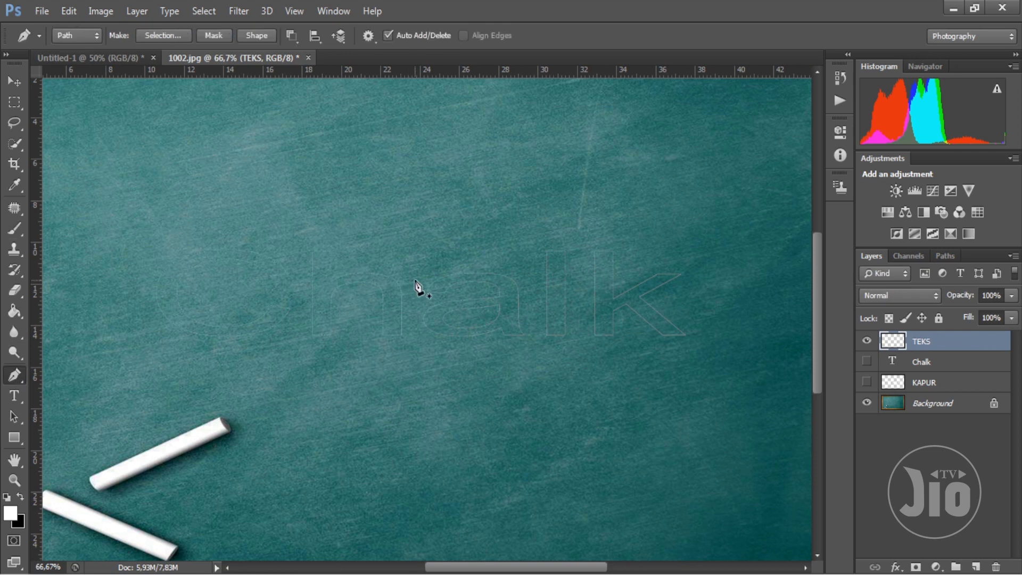
{"action": "right_click", "coordinate": [464, 281]}
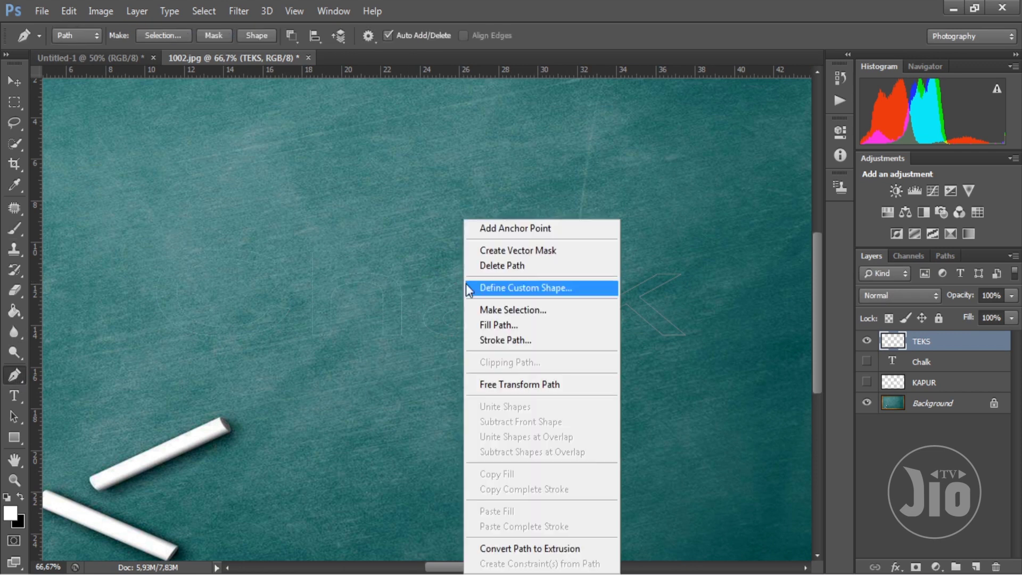
{"action": "left_click", "coordinate": [493, 339]}
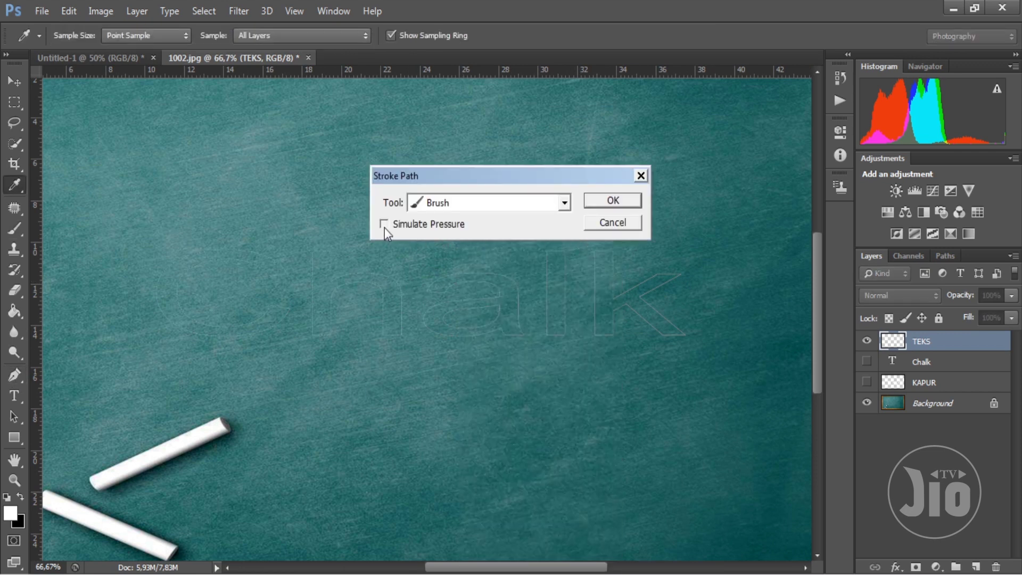
{"action": "left_click", "coordinate": [538, 206]}
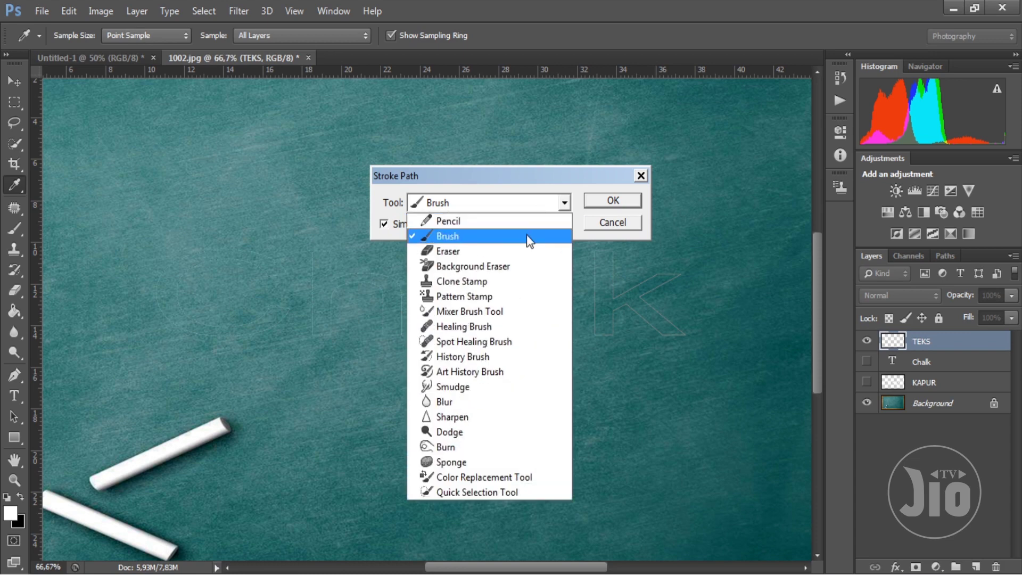
{"action": "left_click", "coordinate": [526, 234]}
{"action": "left_click", "coordinate": [611, 201]}
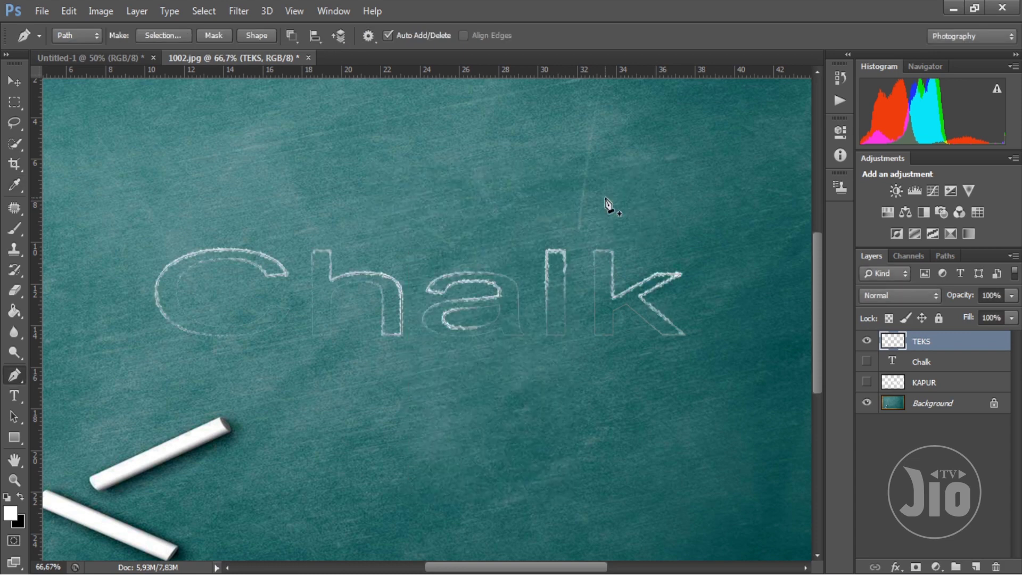
Step: Duplicate the chalk stroke layer to brighten it and select all the stroke copies
{"action": "key", "text": "ctrl+j"}
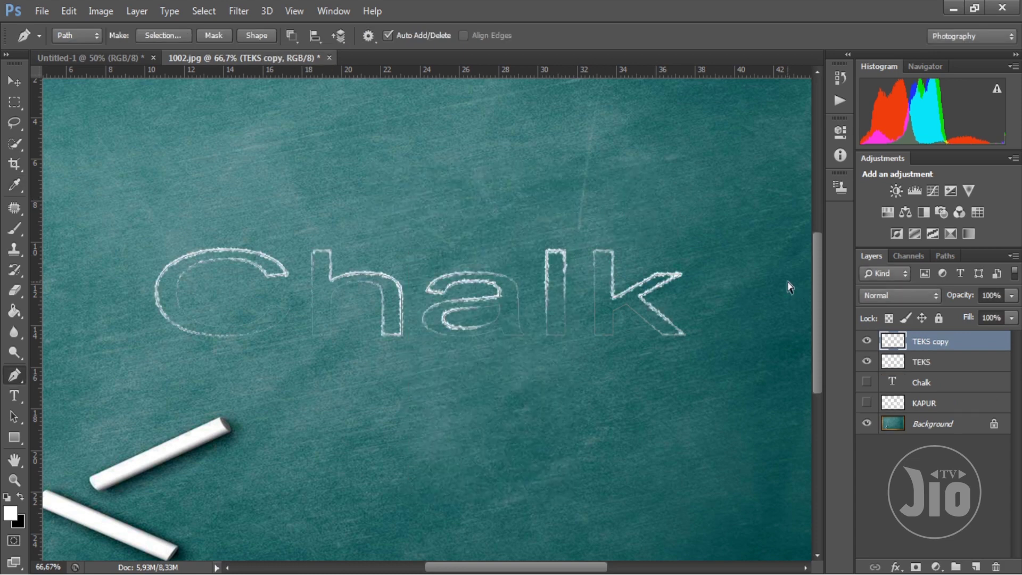
{"action": "key", "text": "ctrl+j"}
{"action": "key", "text": "ctrl+j"}
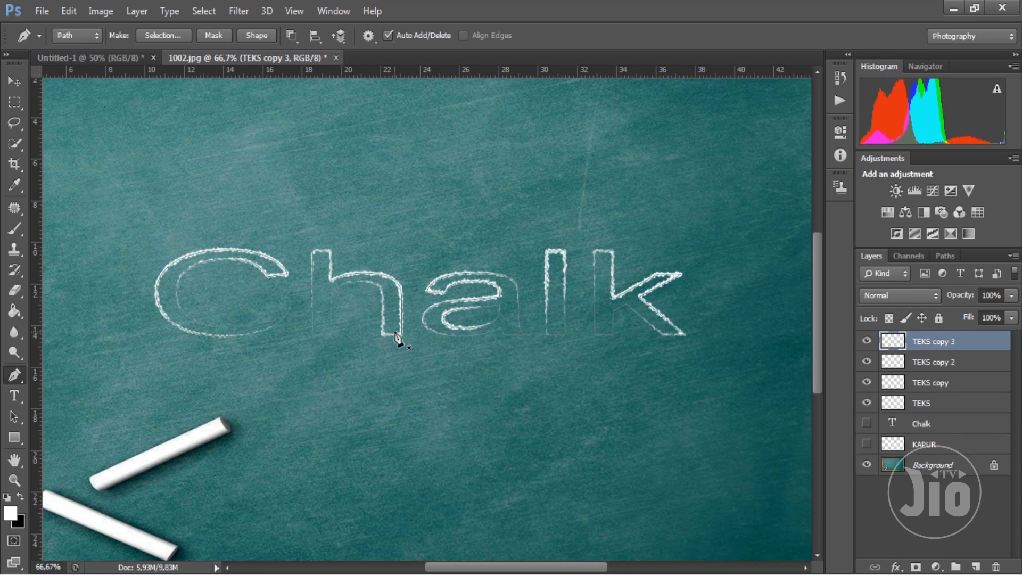
{"action": "left_click", "coordinate": [921, 404], "text": "shift"}
Step: Switch to the Move tool and make the KAPUR layer visible again
{"action": "left_click", "coordinate": [11, 83]}
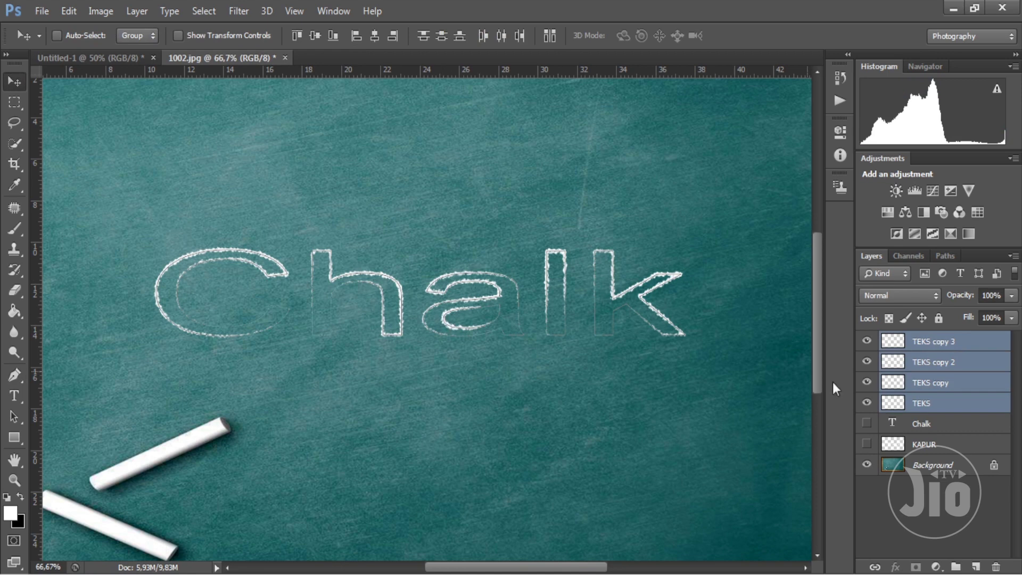
{"action": "left_click", "coordinate": [867, 444]}
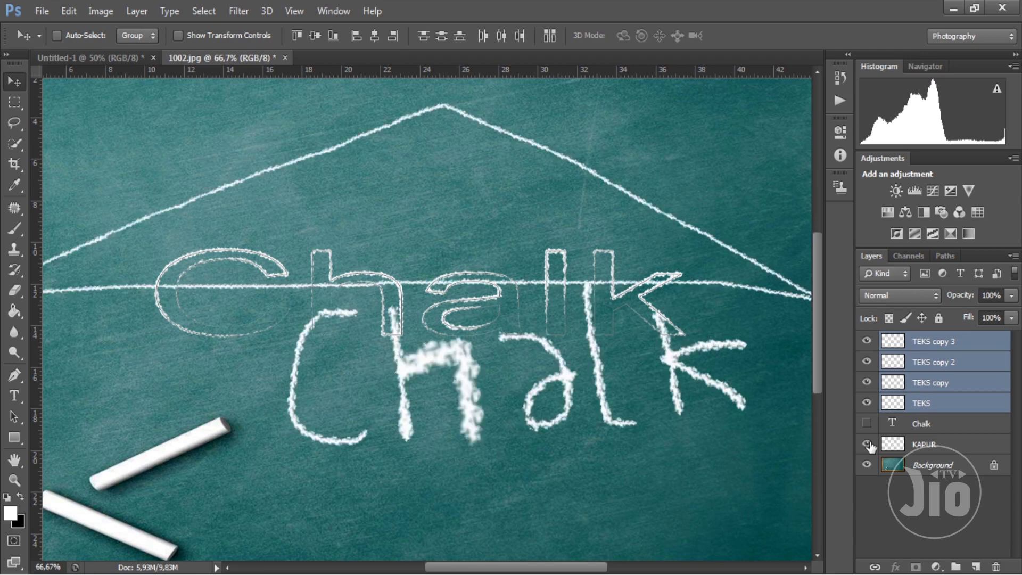